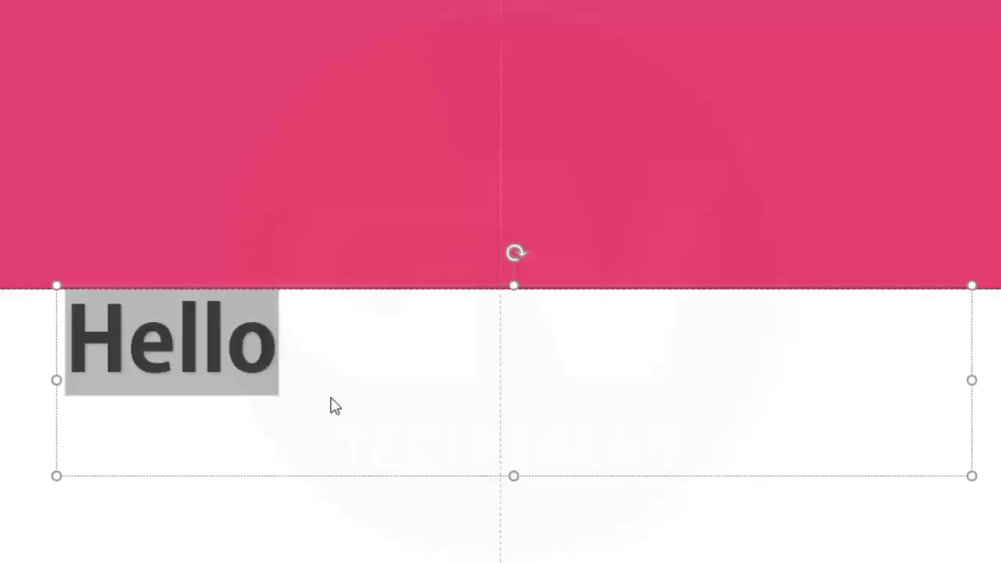
Type 'Step 1:' and, on a second line, 'insert text box' in the heading text box.
type("Step")
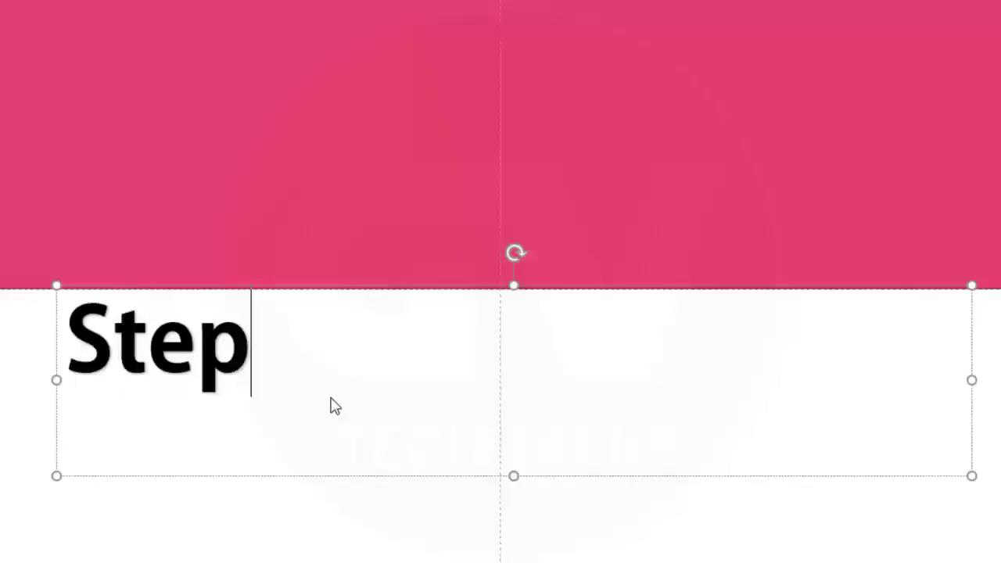
type(" 1:")
key("Return")
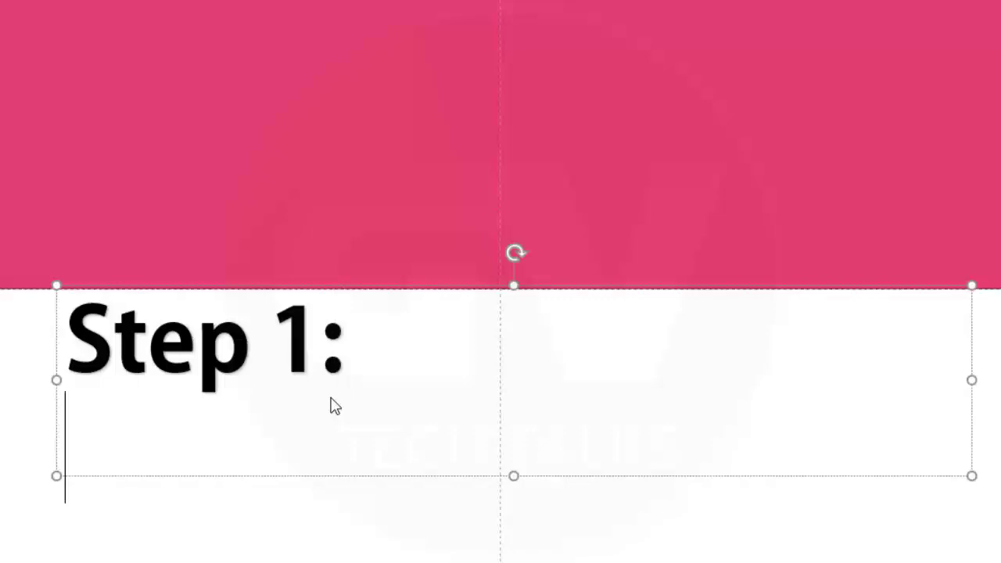
type("insert t")
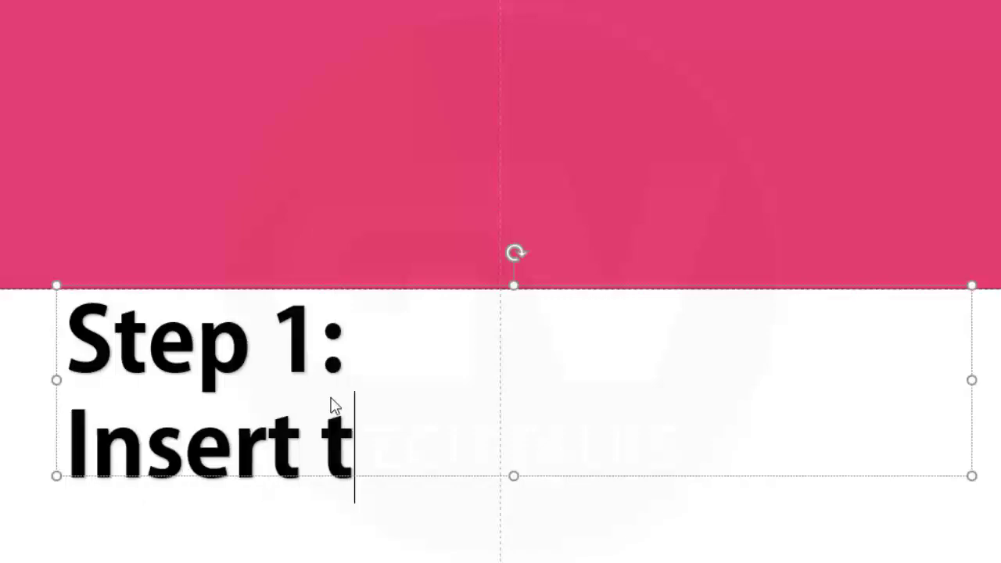
type("ext box")
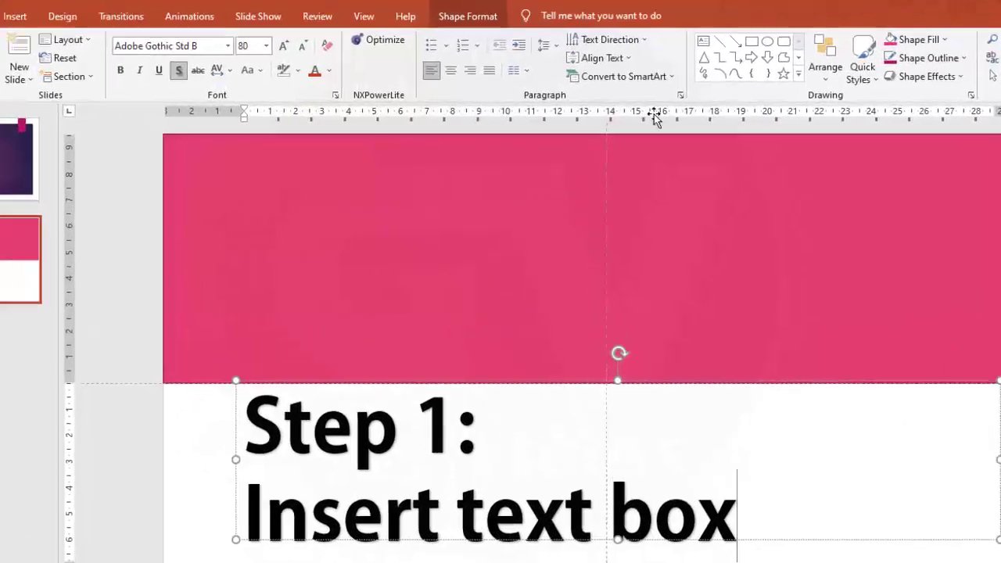
Add a widened text box on the pink banner reading 'Welcome to Gv Tech Talks'.
left_click(741, 36)
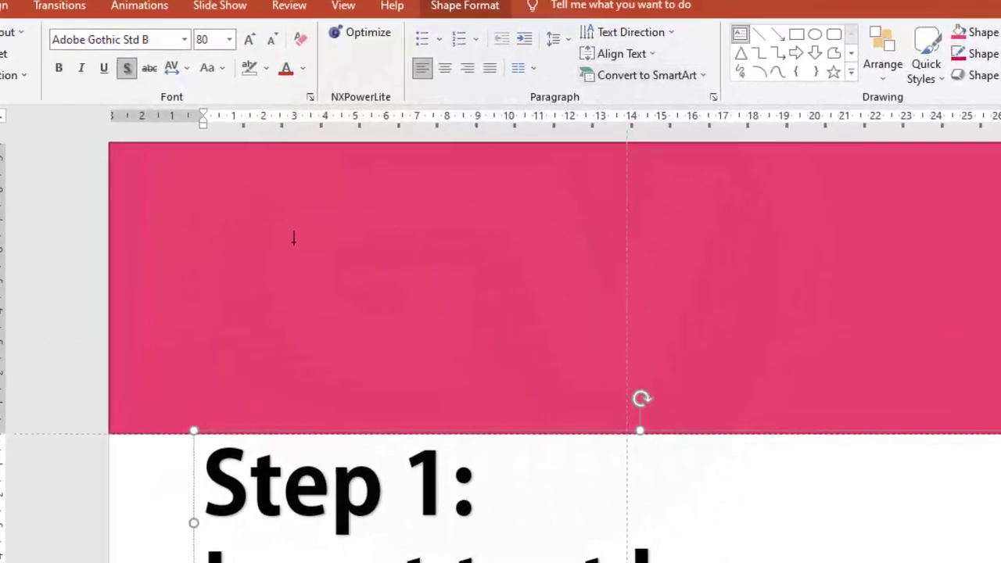
left_click(279, 199)
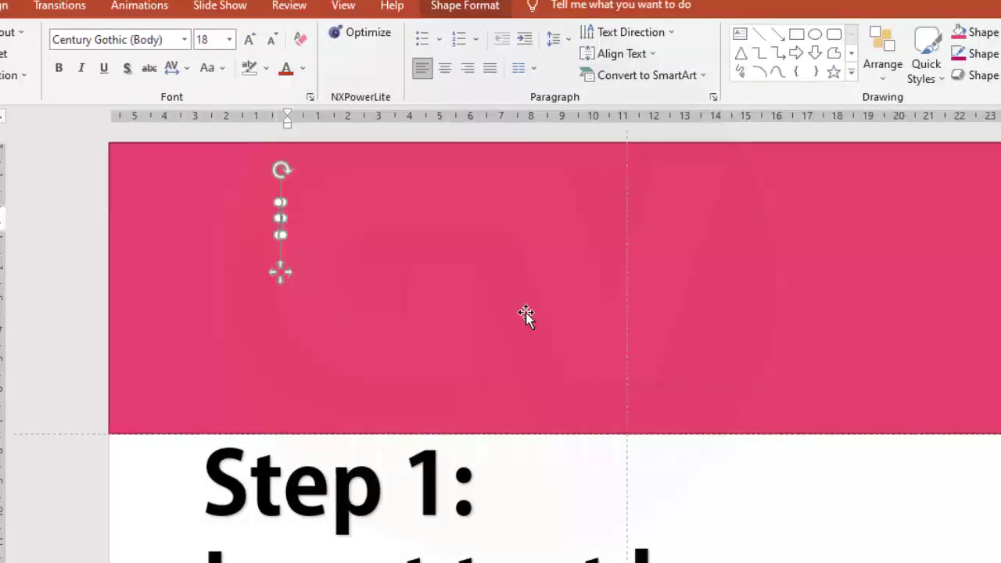
type("Wel")
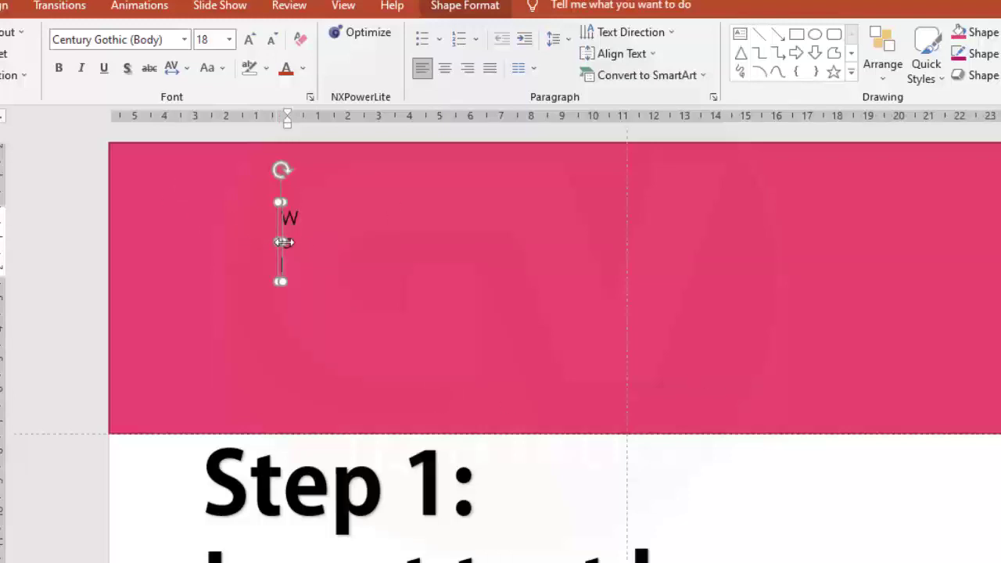
left_click_drag(283, 243, 890, 235)
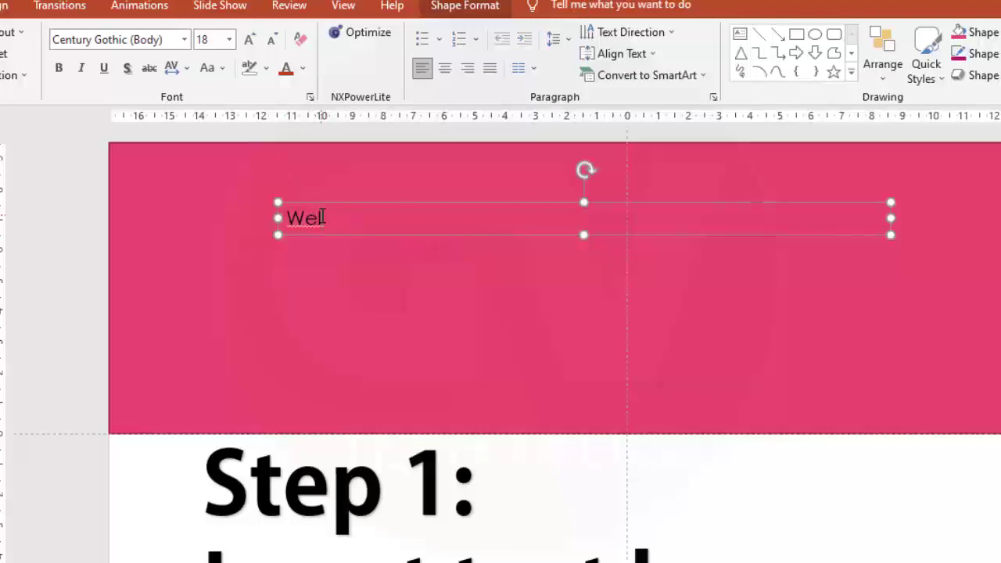
left_click(322, 217)
type("come to Gv Tech Talks")
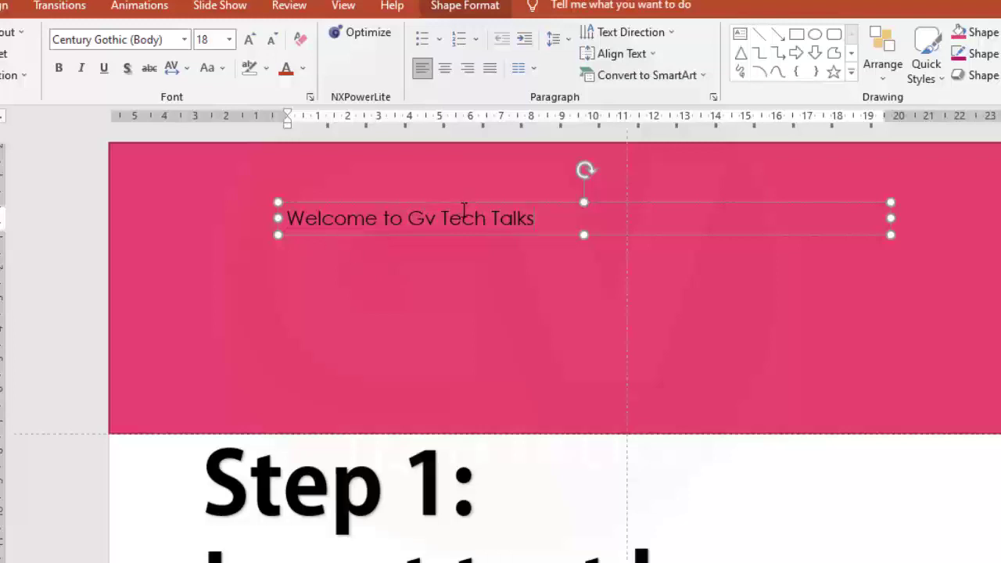
key("Escape")
Replace the heading text with 'Step 2: Change Font Size'.
left_click(413, 485)
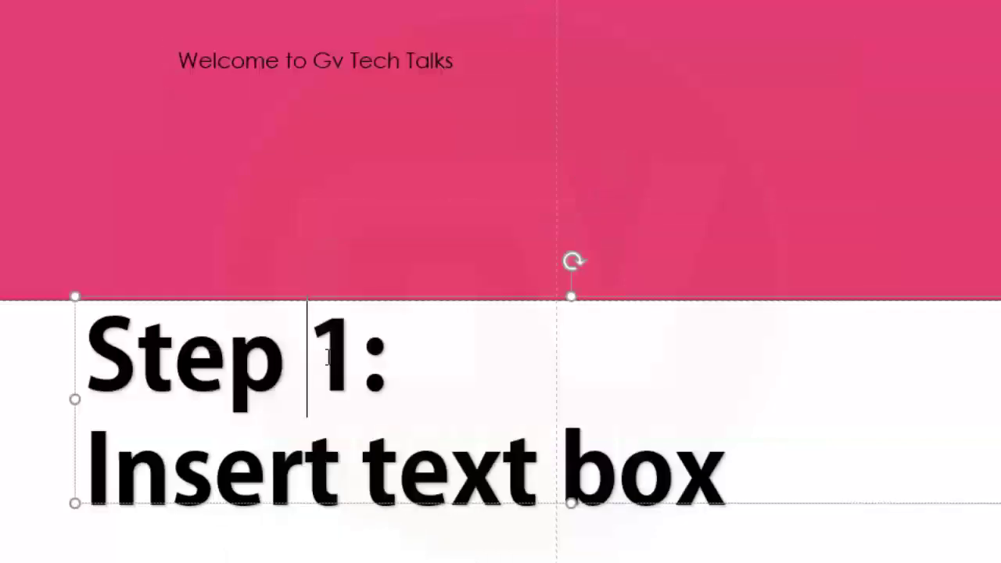
key("ctrl+a")
type("Step 2")
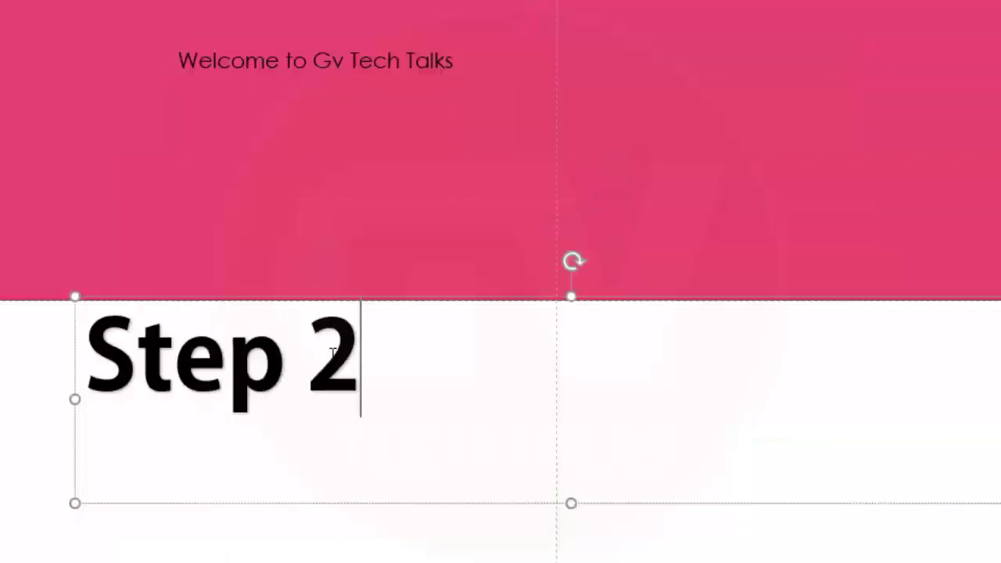
type(": Cha")
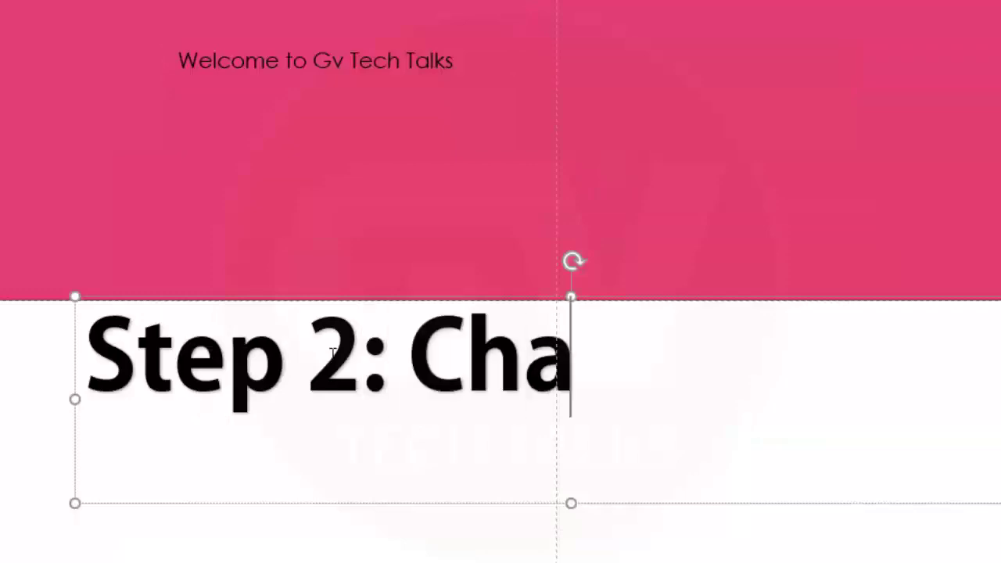
type("nge Font")
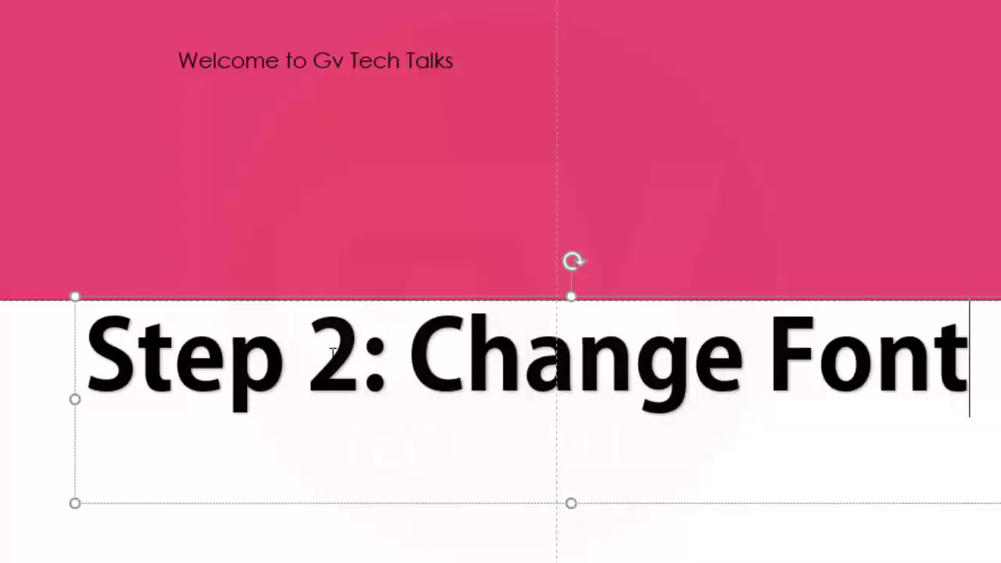
type(" Size")
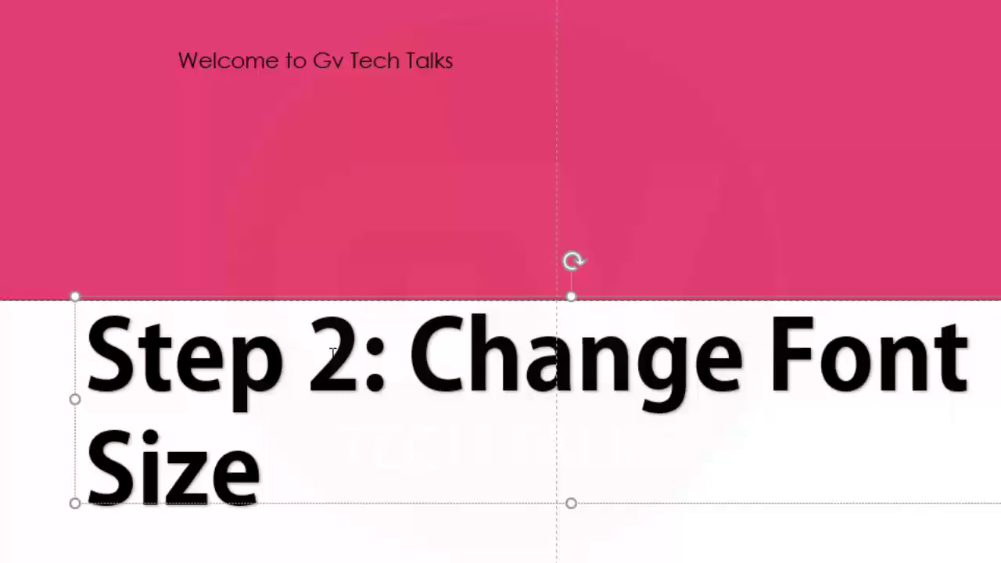
key("BackSpace")
Enlarge the 'Welcome to Gv Tech Talks' font two sizes and make it bold.
left_click(346, 42)
key("ctrl+shift+period")
key("ctrl+shift+period")
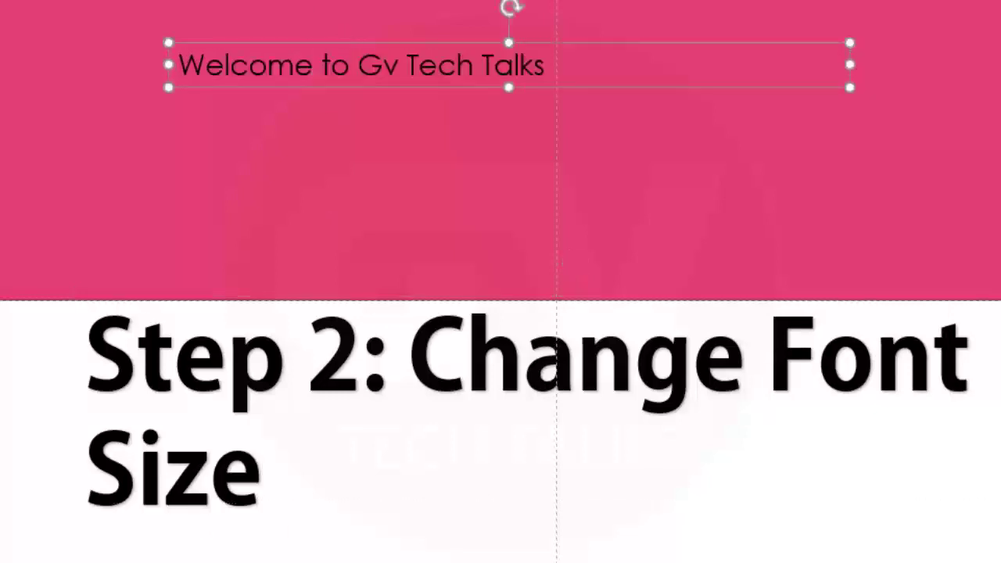
key("ctrl+shift+period")
key("ctrl+shift+period")
key("ctrl+shift+period")
key("ctrl+b")
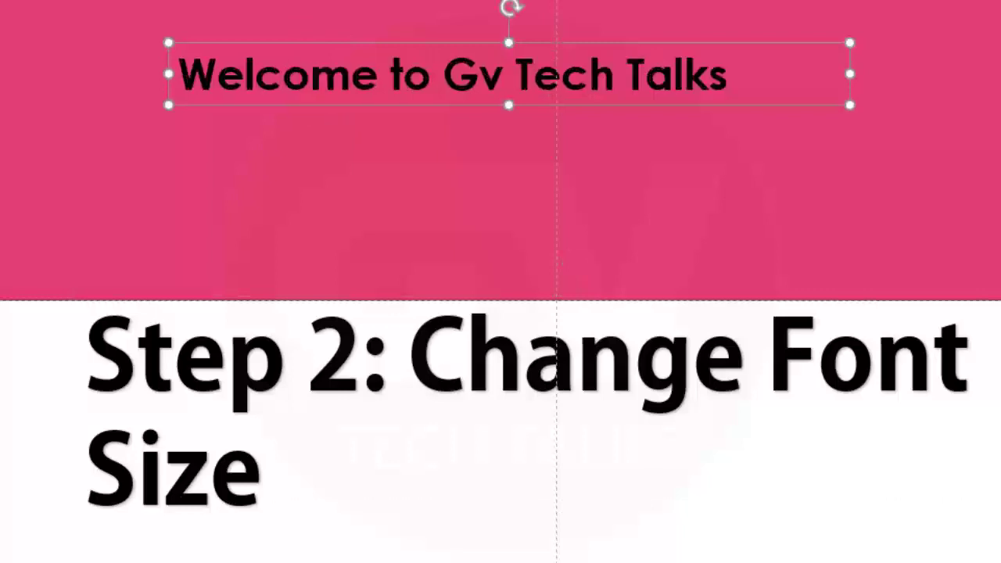
left_click(285, 358)
Change the heading to 'Step 3: Give Brush Color', with 'Brush Color' on its own orange line.
key("ctrl+shift+End")
key("Delete")
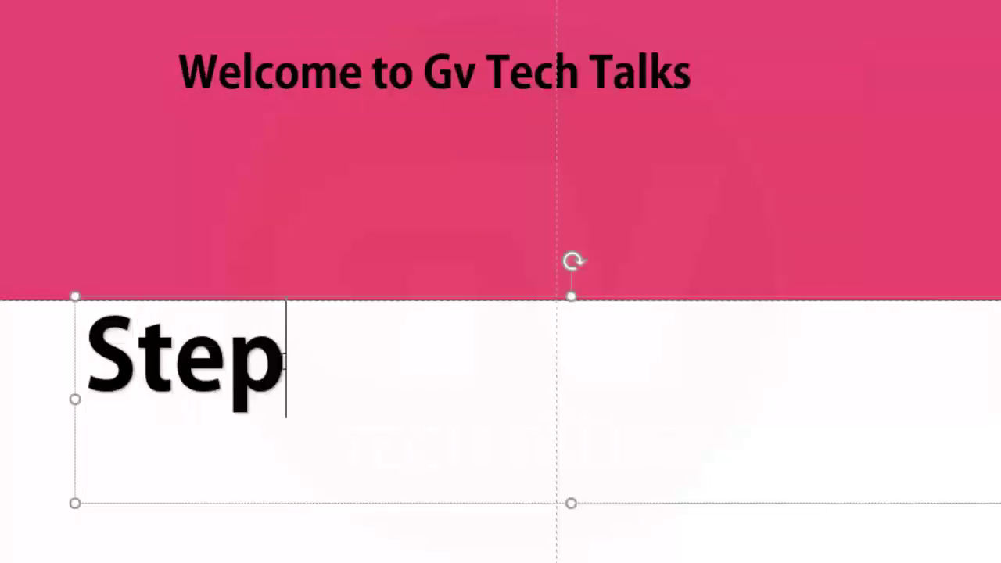
type("3: Give")
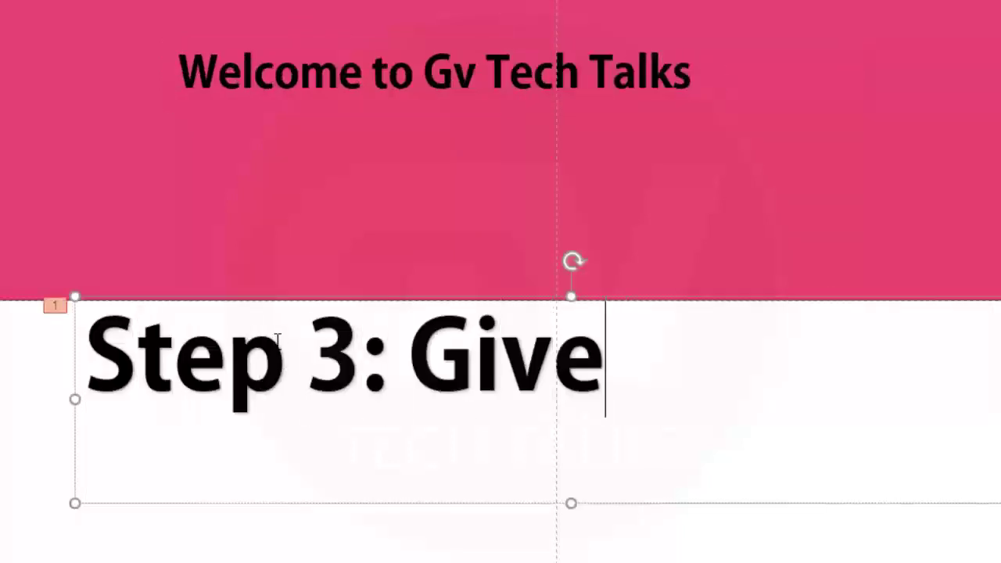
type(" Brush Color")
left_click(627, 351)
key("Return")
left_click_drag(86, 465, 602, 465)
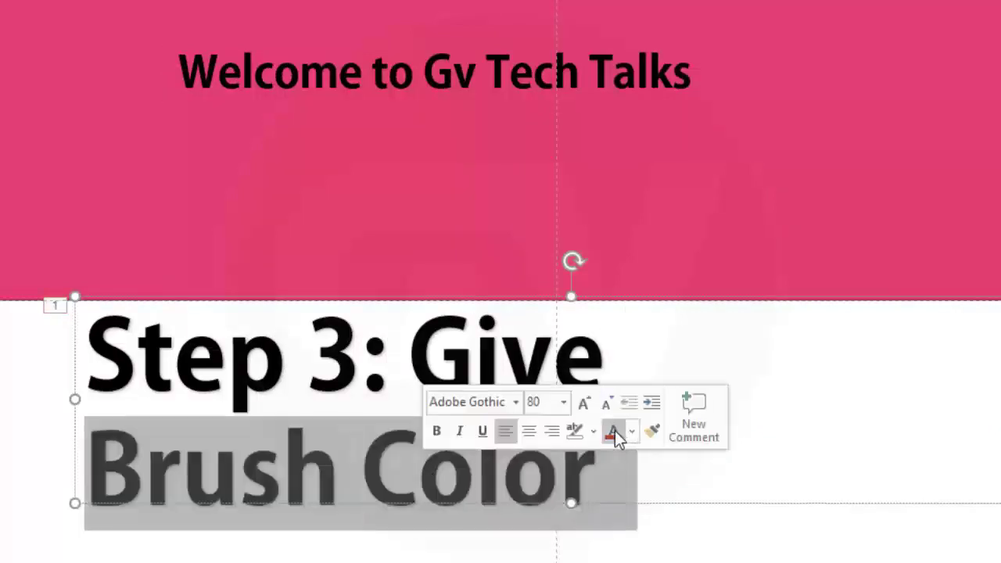
left_click(612, 431)
left_click(599, 461)
Add 'Animation to Text' in dark grey, shrunk three font sizes to fit one line.
type("Animation")
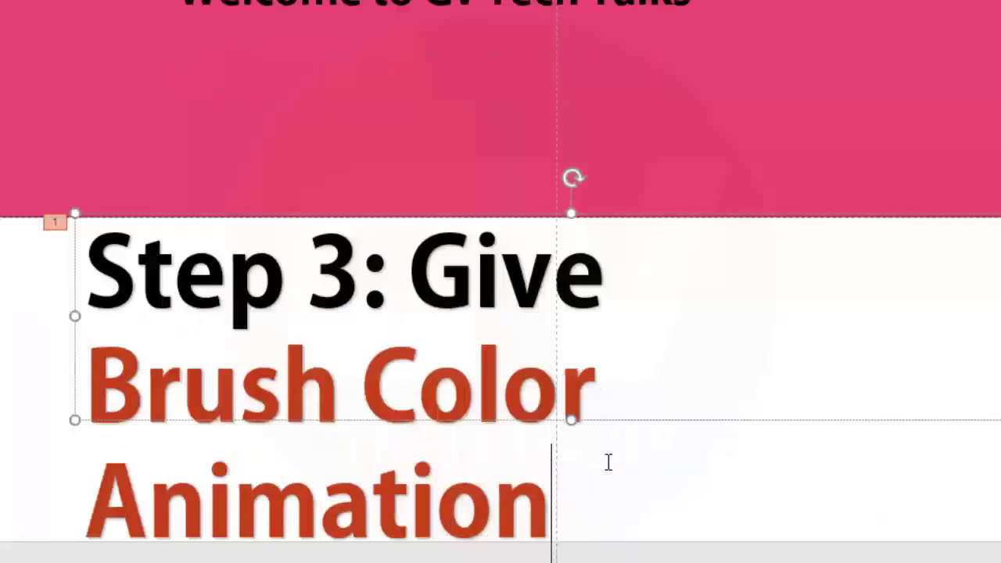
type(" to Text")
left_click_drag(78, 486, 946, 487)
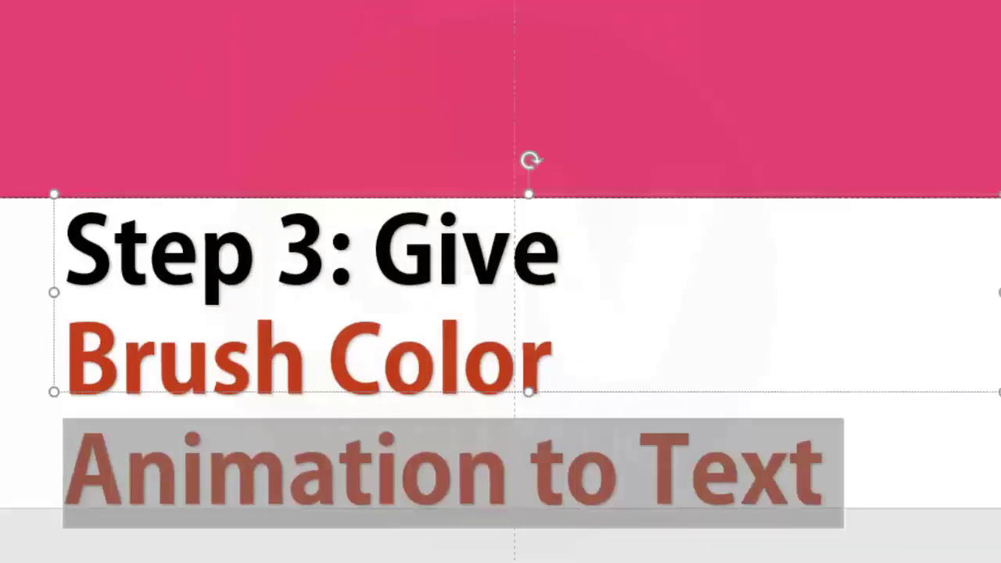
key("ctrl+shift+comma")
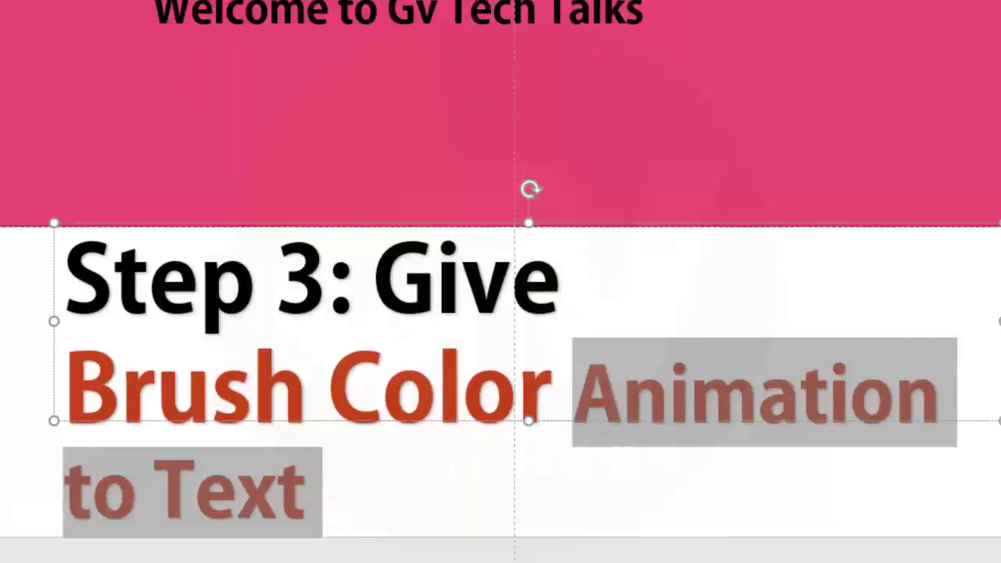
left_click(162, 4)
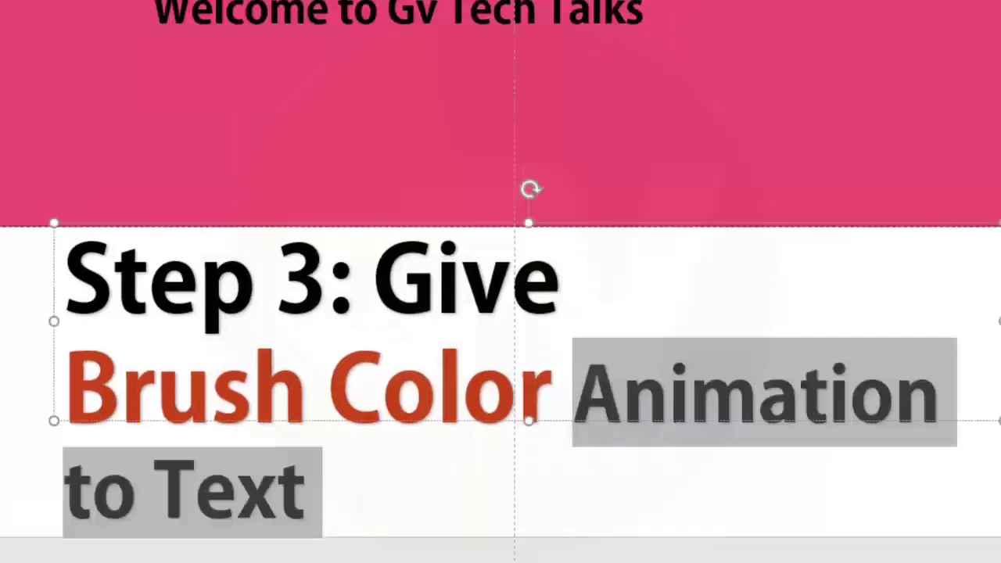
key("ctrl+shift+comma")
key("ctrl+shift+comma")
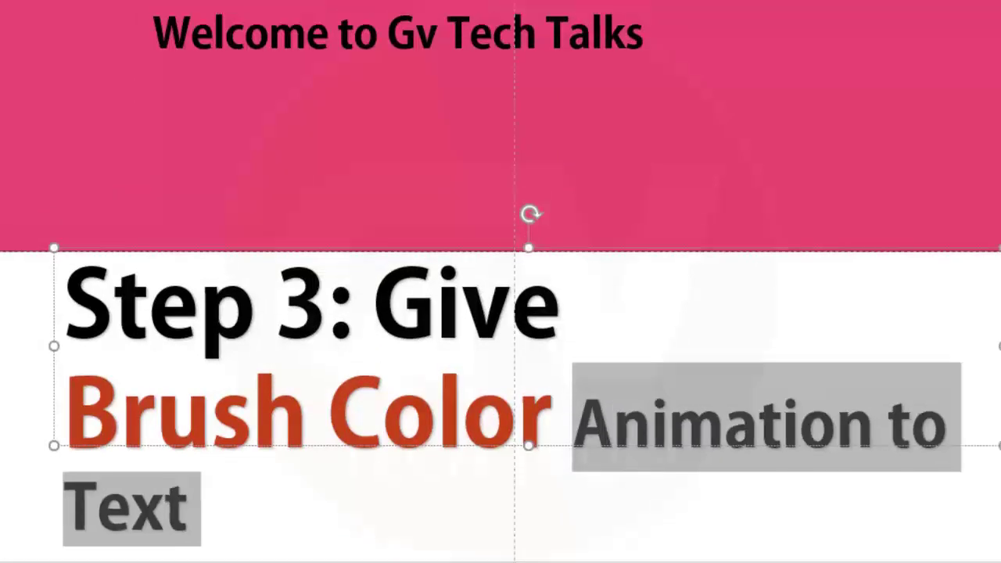
key("ctrl+shift+comma")
key("ctrl+shift+comma")
Apply the Brush Color emphasis animation to the title box, then select all lower text box text.
left_click(380, 68)
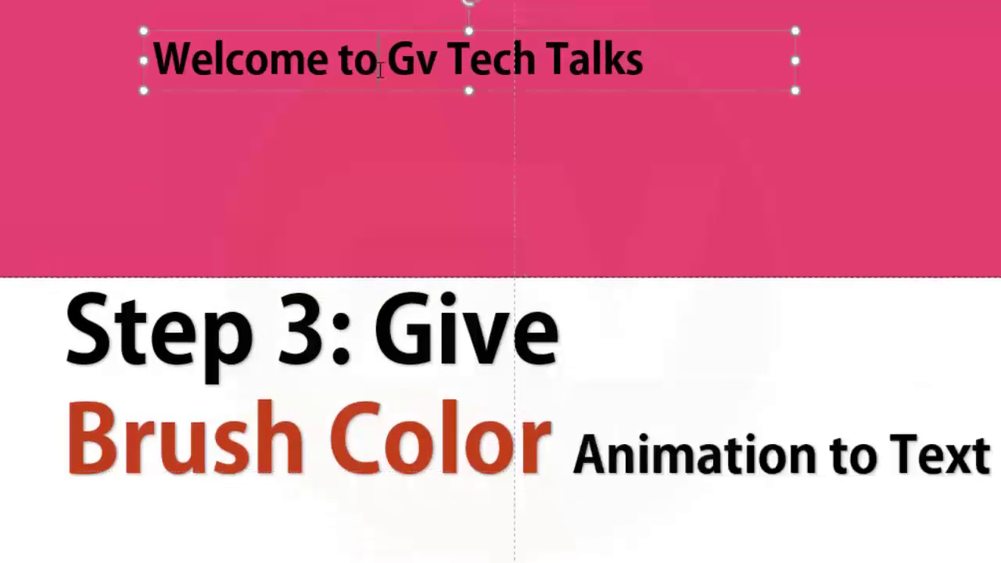
left_click(364, 31)
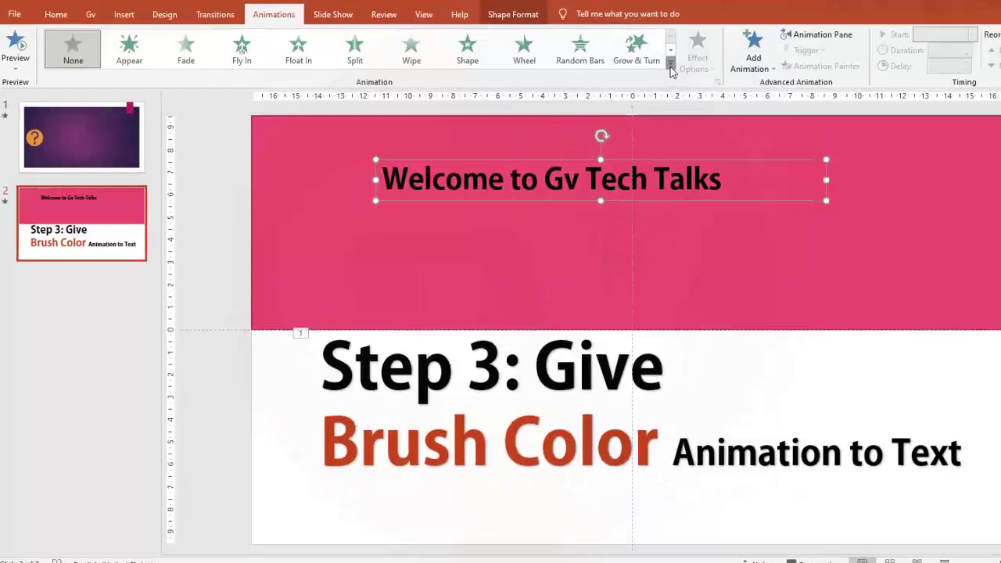
left_click(614, 81)
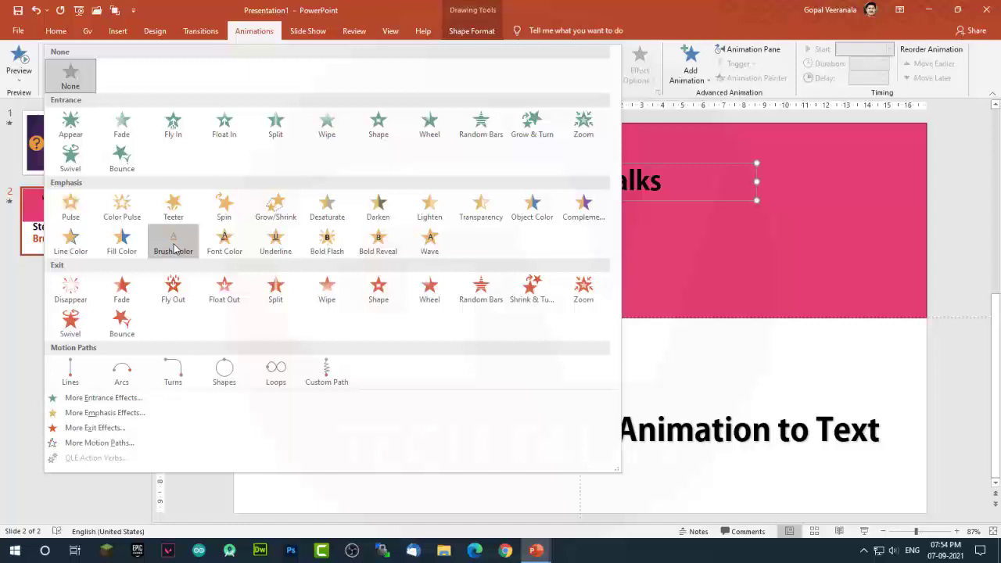
left_click(174, 244)
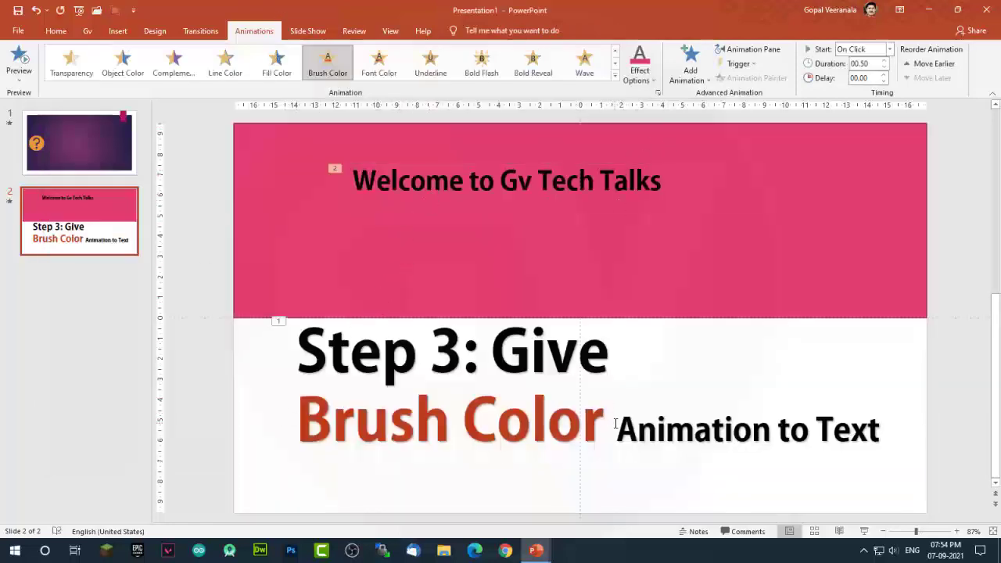
left_click(656, 430)
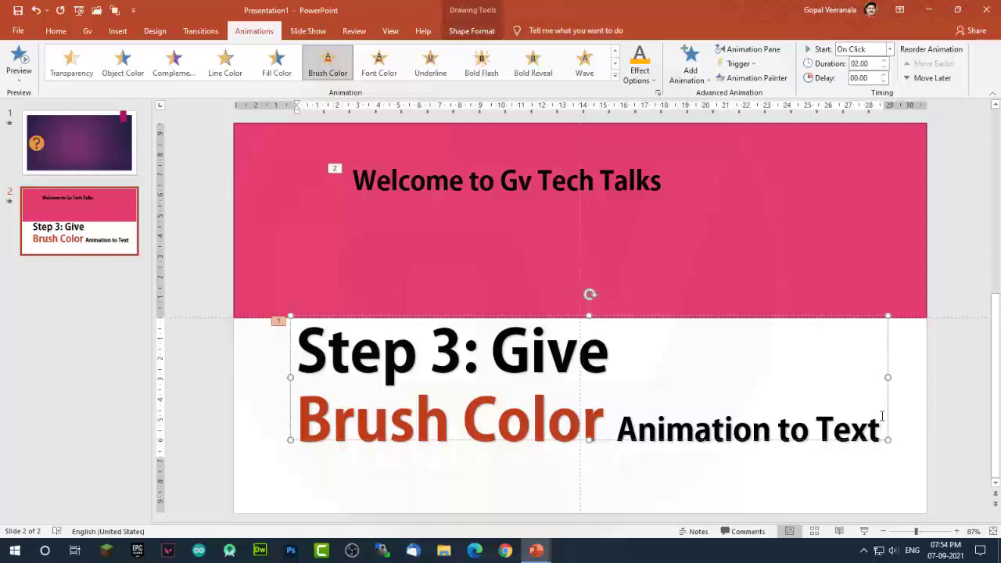
key("ctrl+a")
Type 'Step 4: Change the Effect Options Color' over the selected heading text.
type("S")
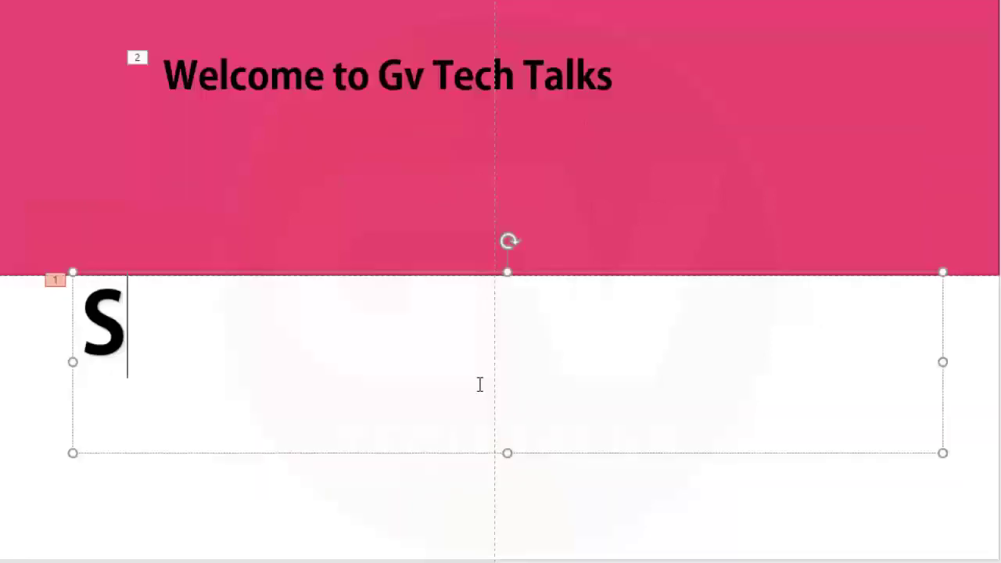
type("tep 4: ")
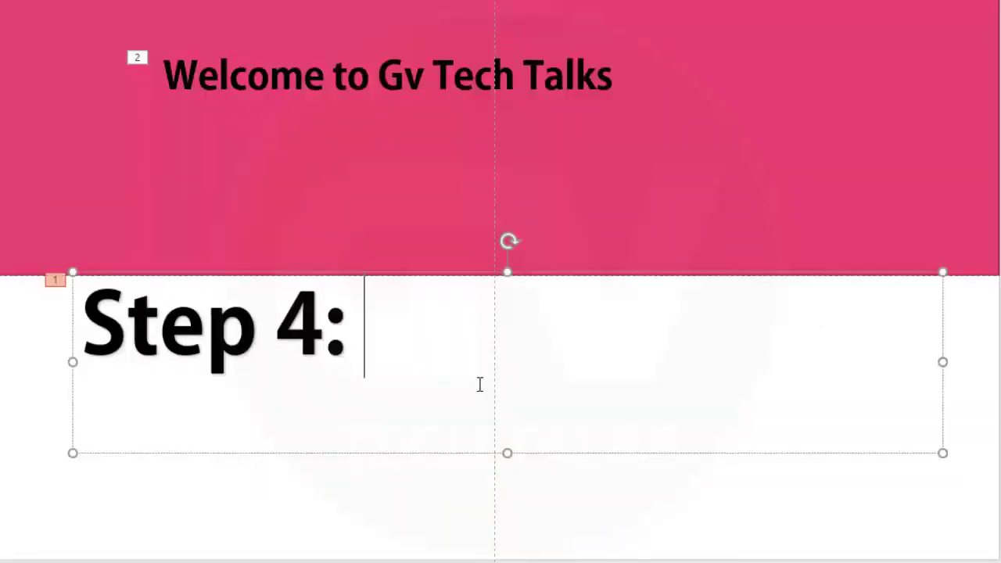
type("Change the E")
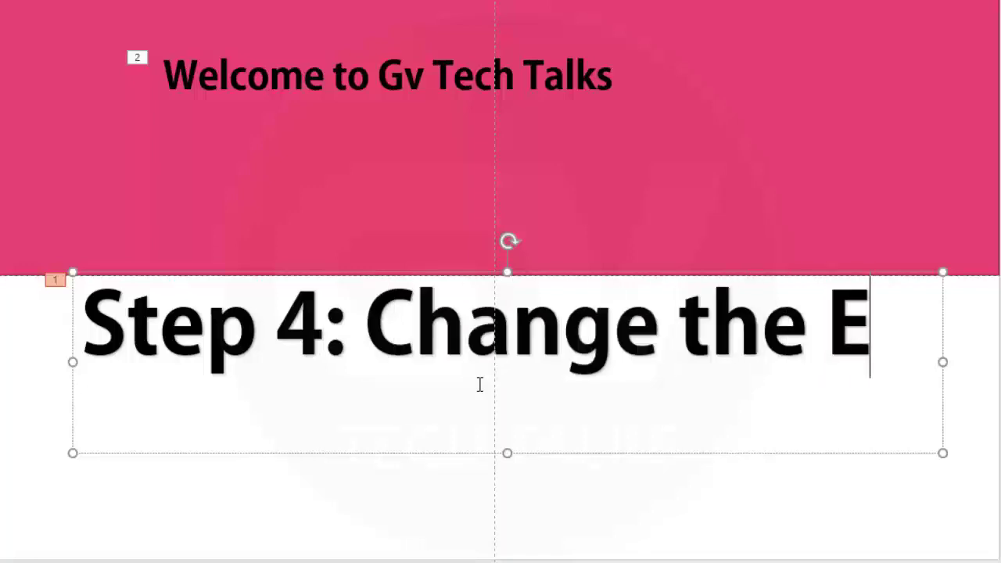
type("ffect Opti")
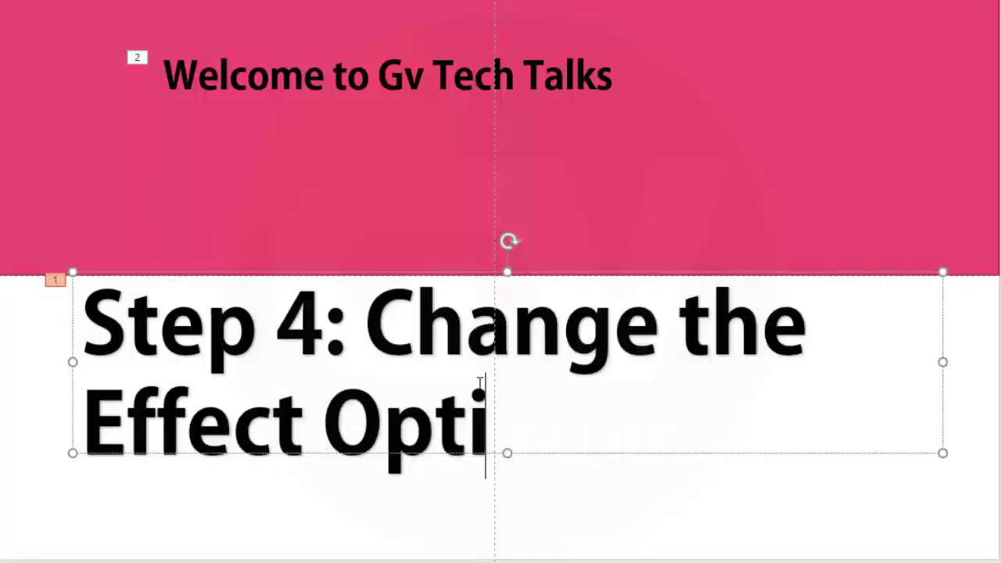
type("ons")
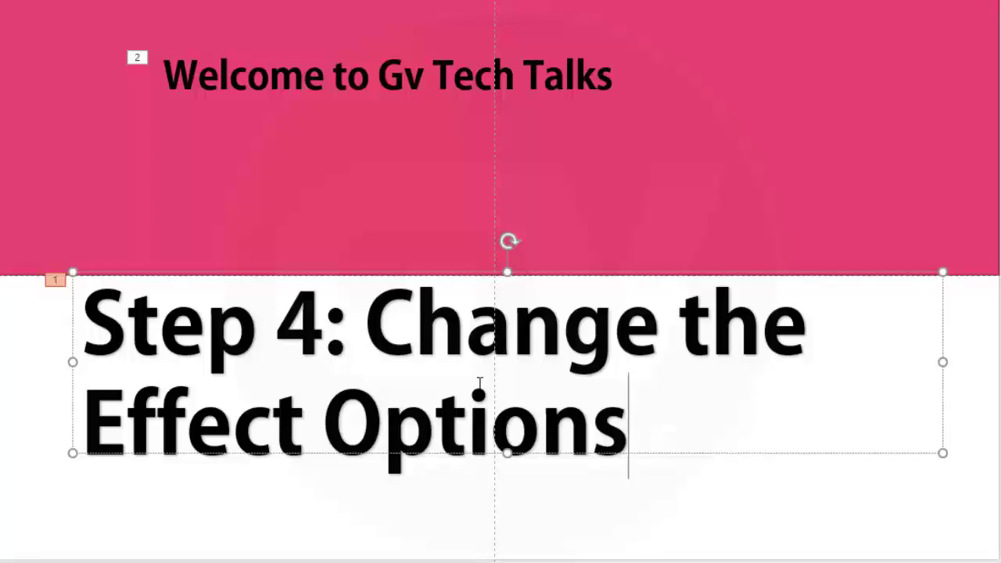
type(" Col")
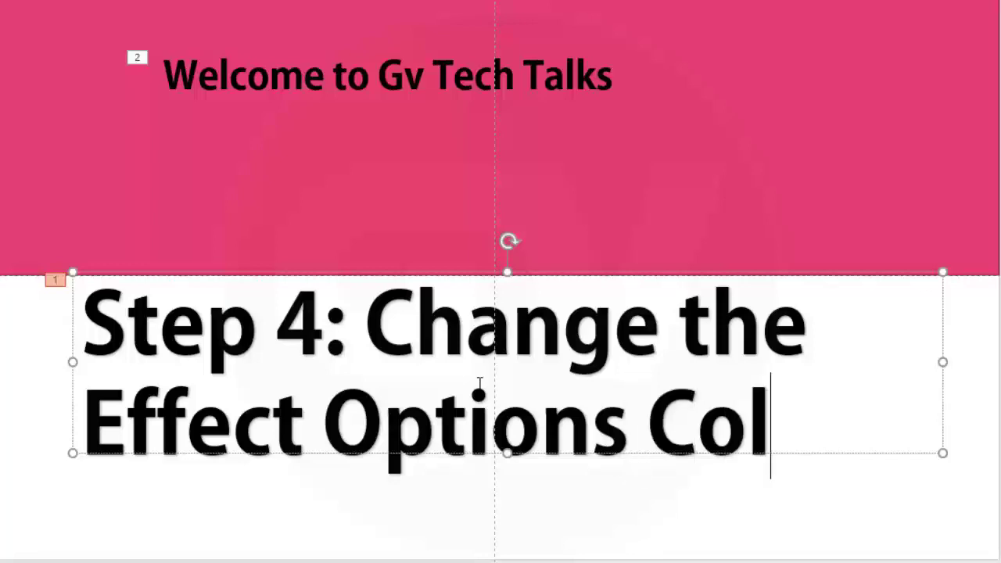
type("or")
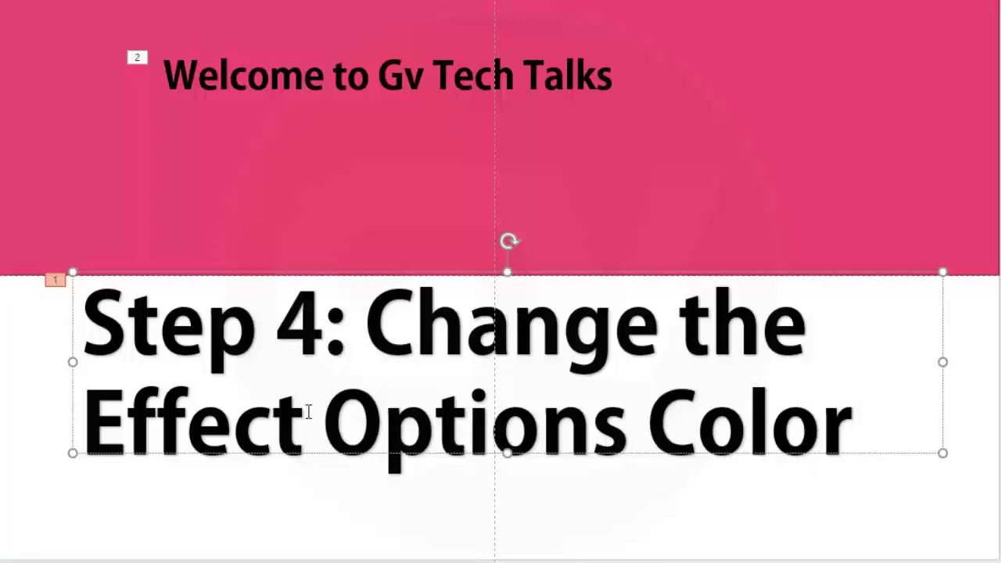
Set the title's Brush Color effect colour to white in Effect Options.
left_click(344, 82)
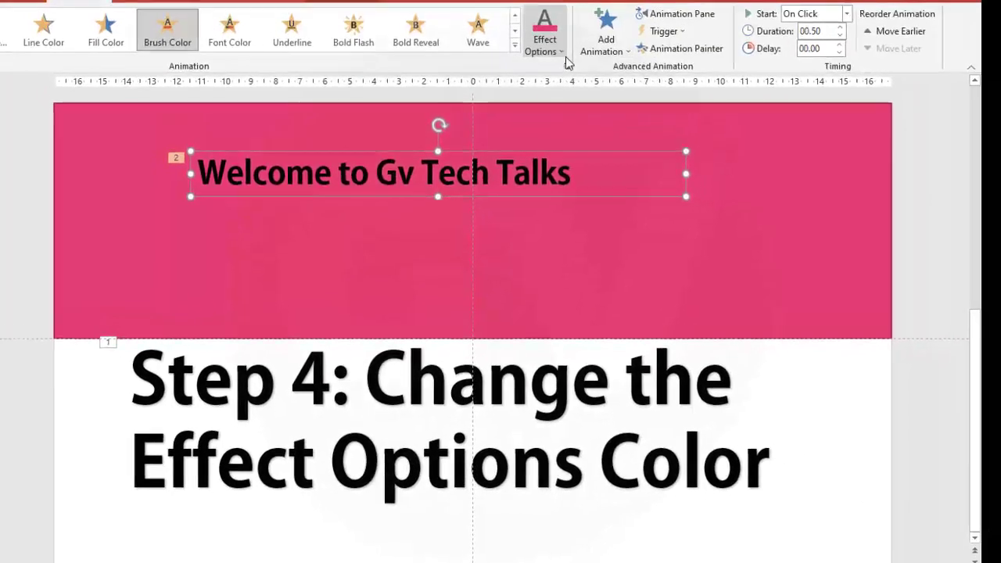
left_click(560, 54)
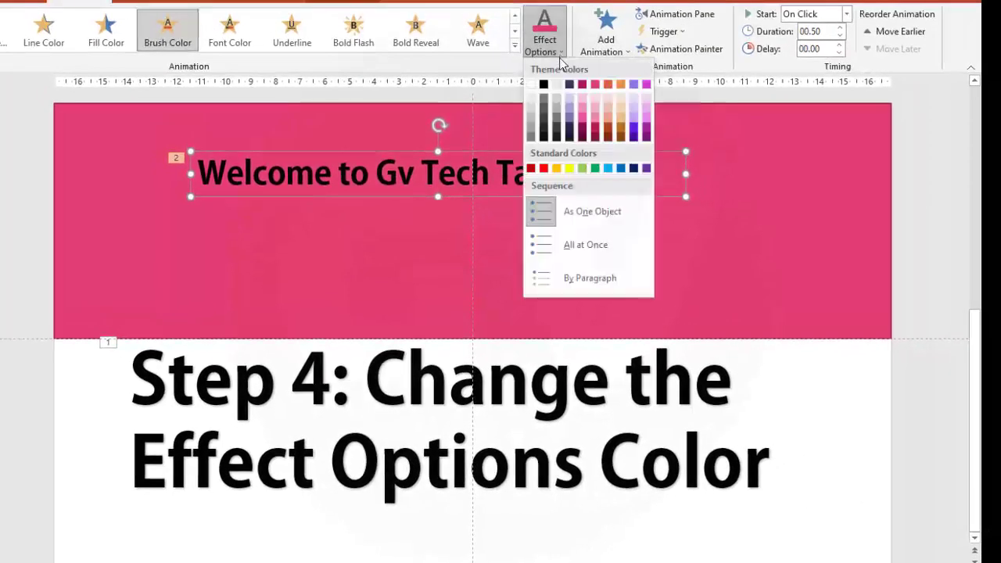
left_click(531, 85)
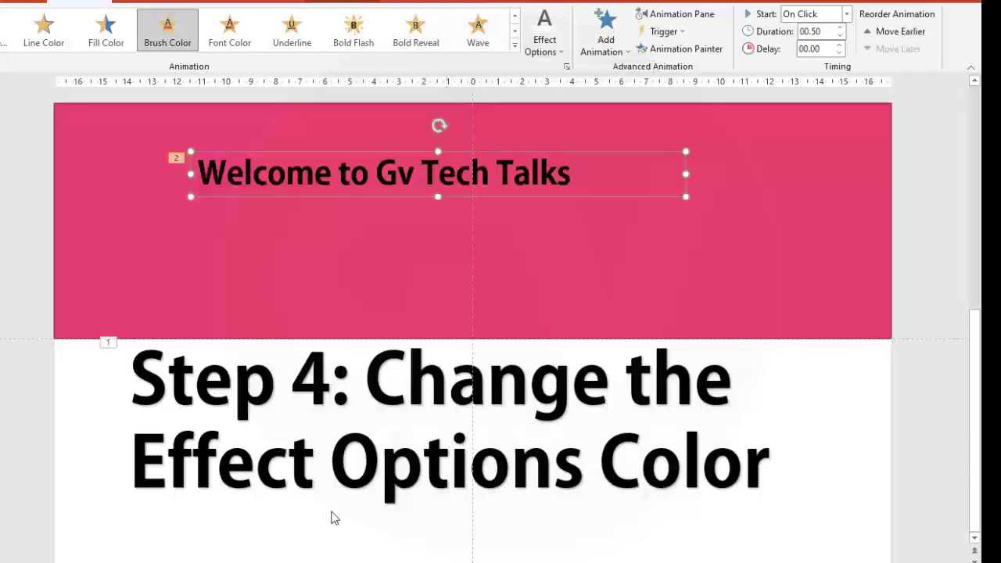
left_click(290, 462)
Retype the heading as 'Step 5: Change the Speed' and set the title animation duration to 02.20.
key("ctrl+a")
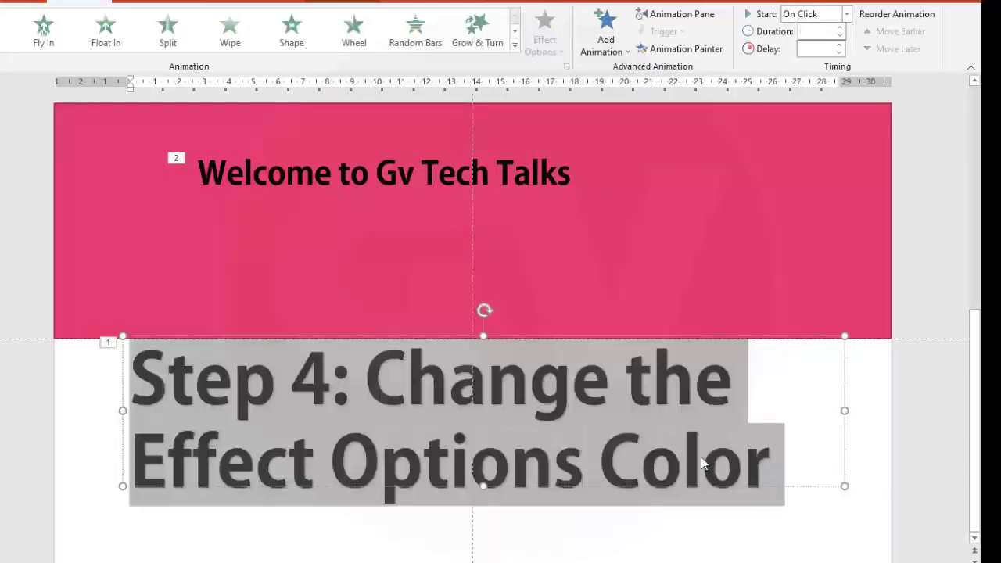
type("Step 5")
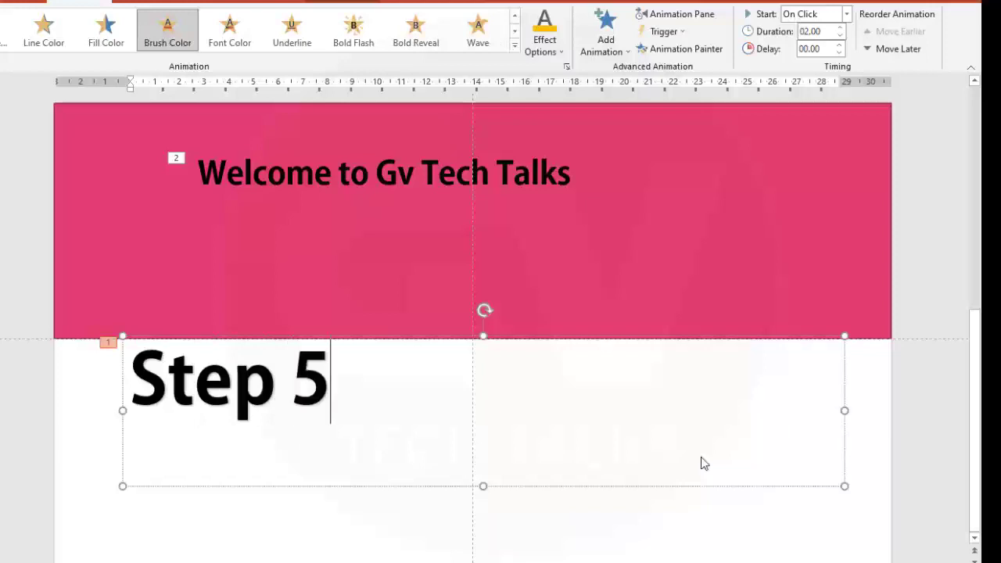
type(": Change the")
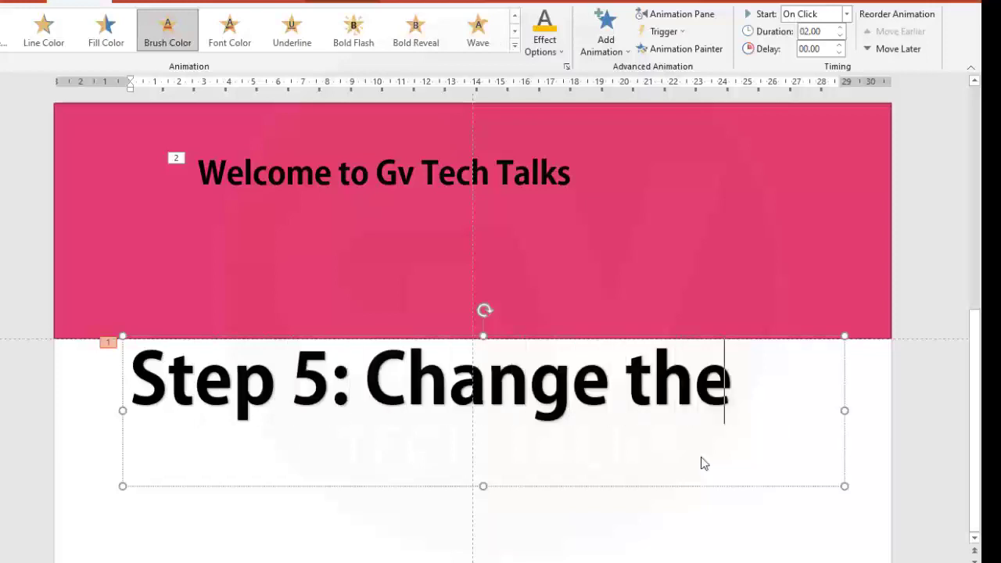
type(" Speed")
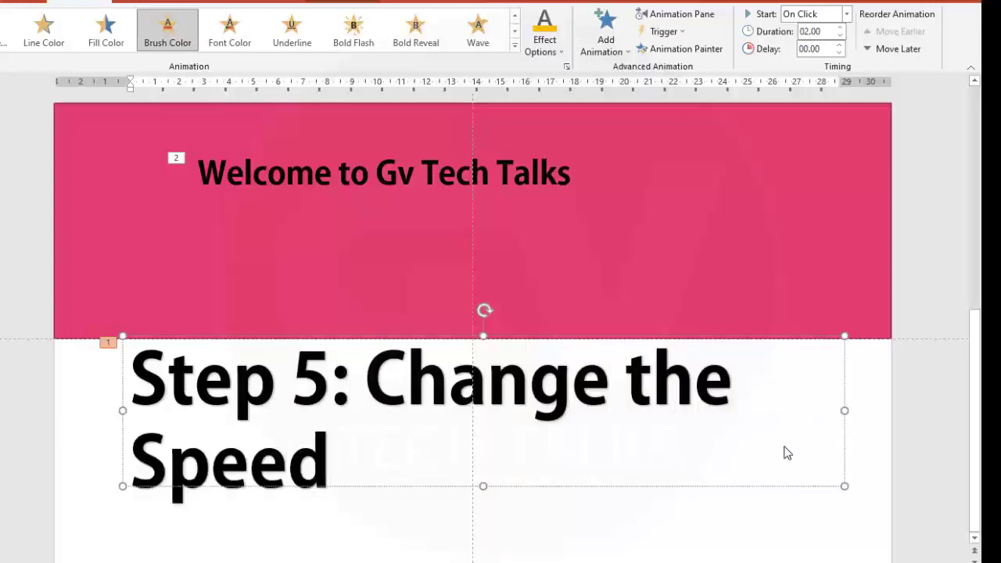
left_click(415, 164)
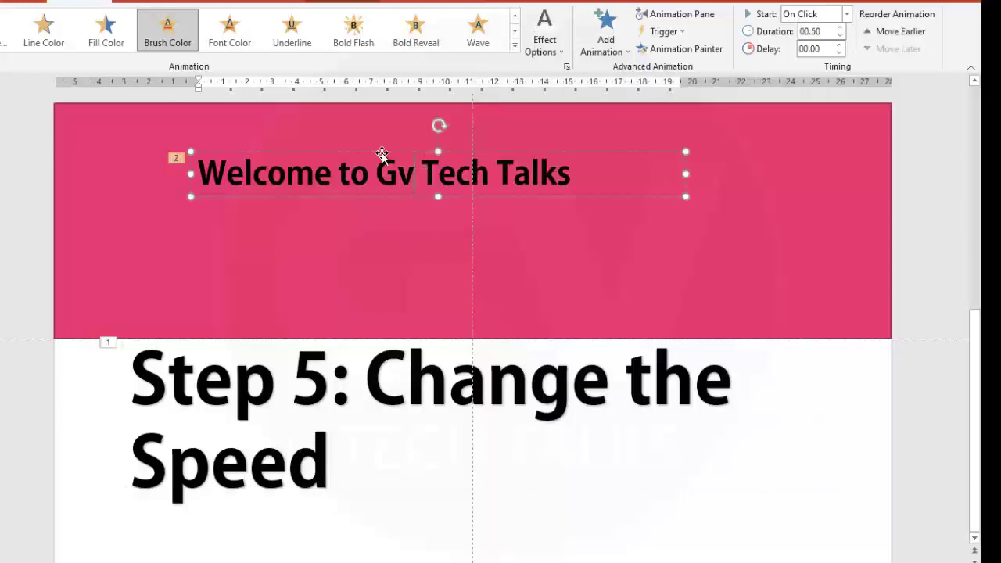
left_click(704, 14)
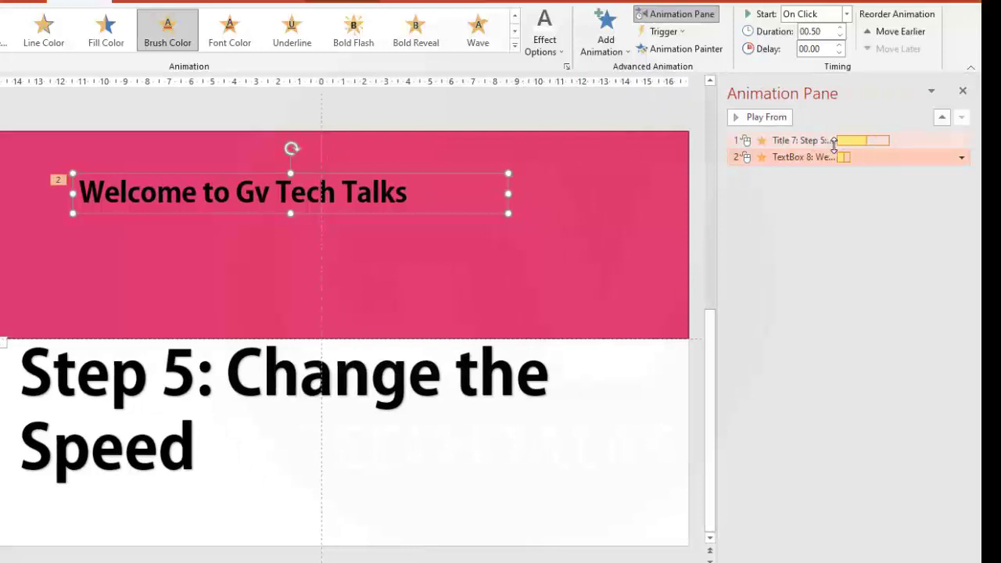
mouse_move(843, 157)
left_click_drag(873, 162, 871, 164)
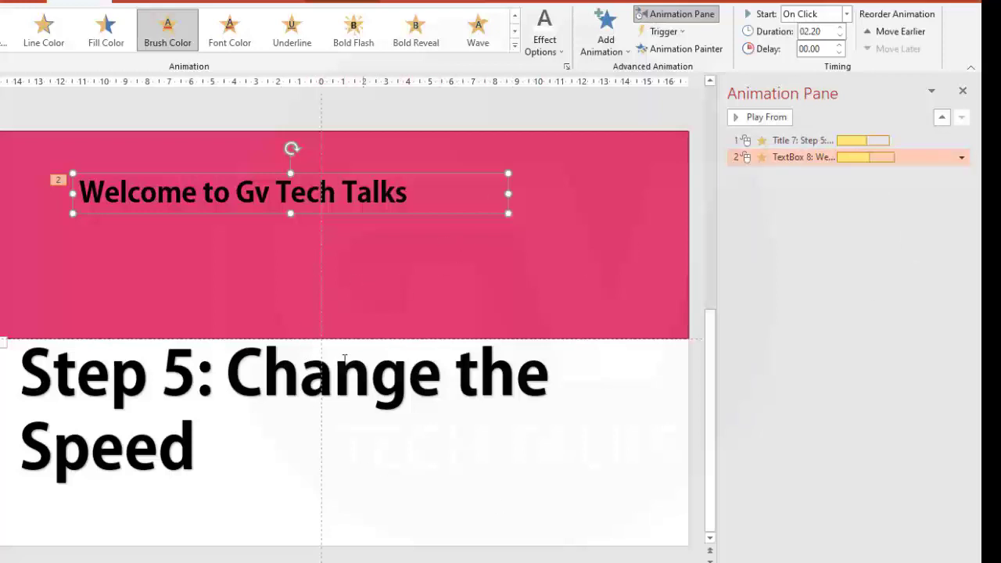
Replace the caption with 'Change the Fill Color to No Fill for Text'.
left_click(344, 197)
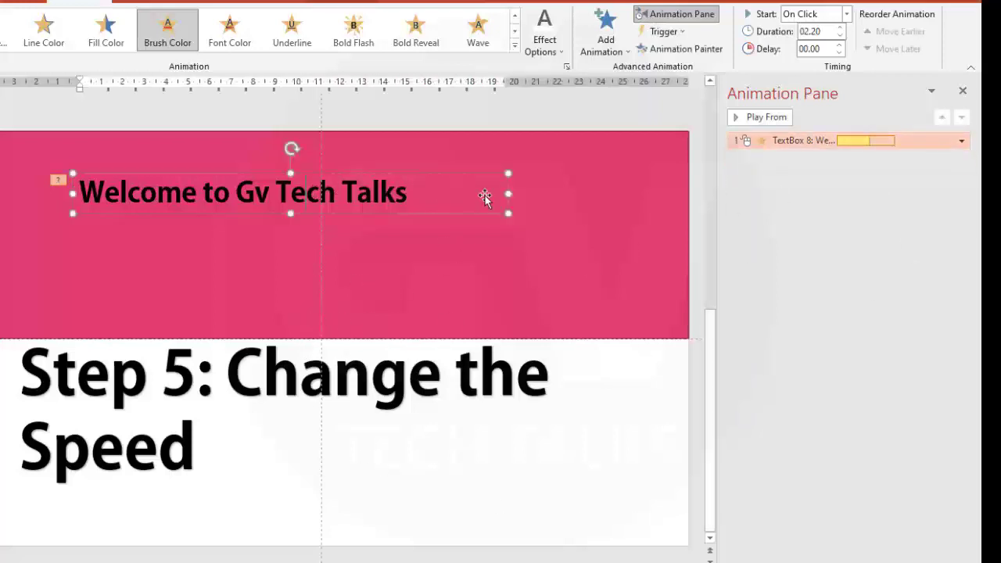
left_click(201, 430)
triple_click(201, 430)
type("On")
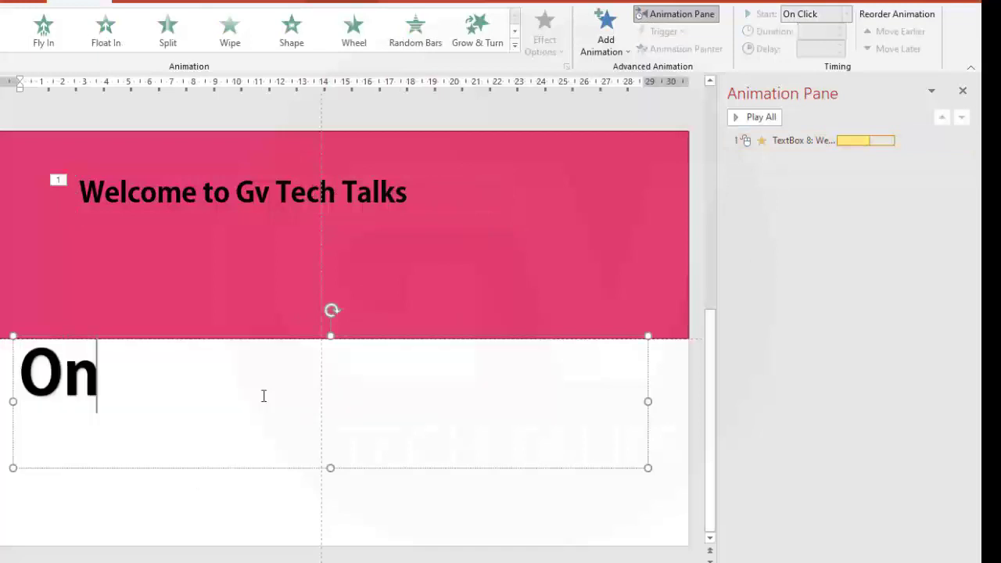
type("e Step ")
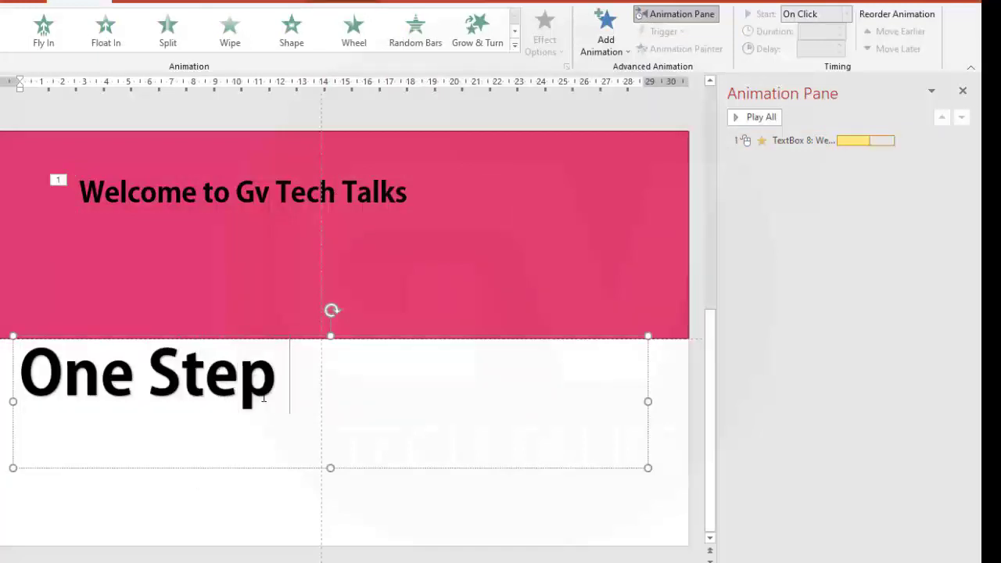
type("more")
key("ctrl+a")
type("Cha")
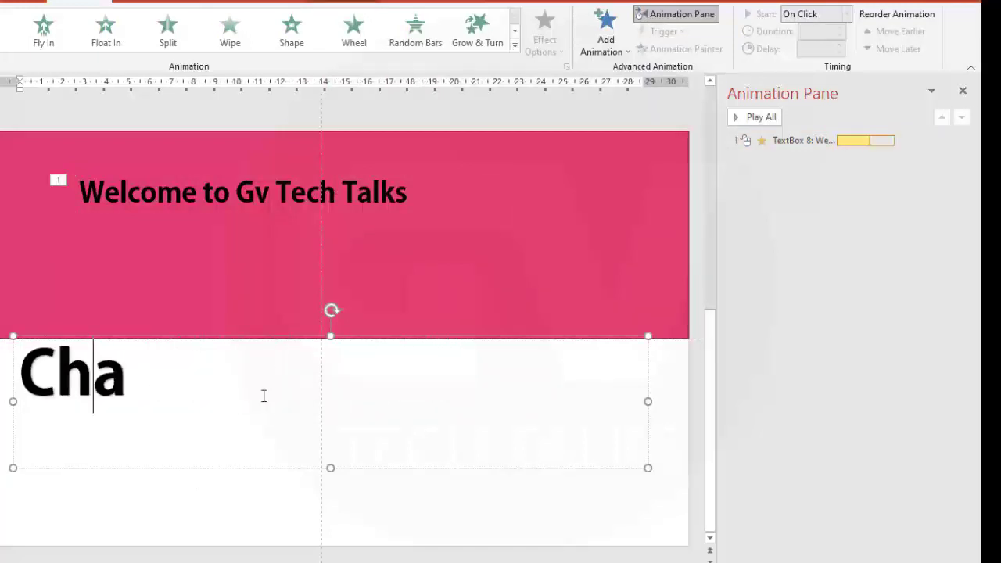
type("nge the Fi")
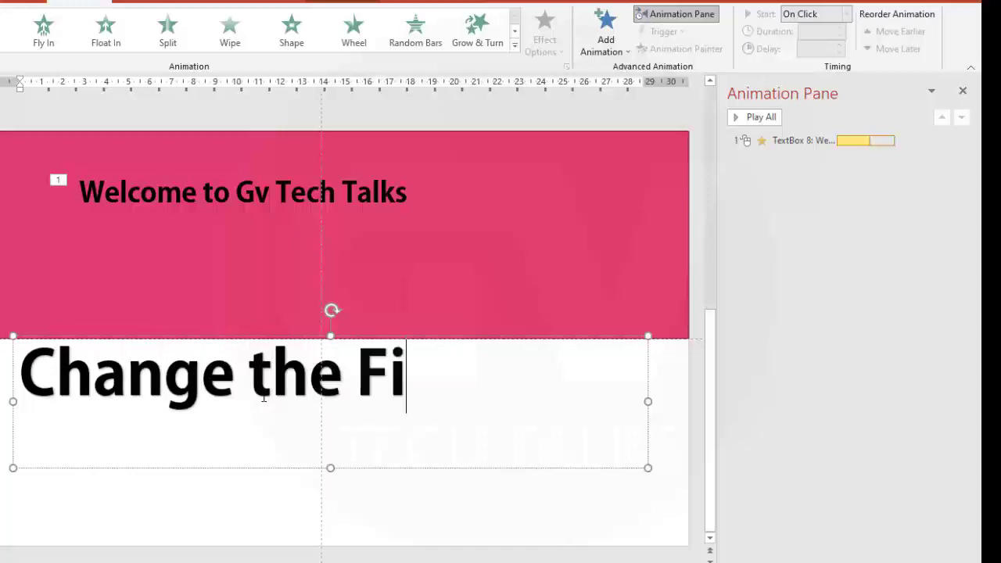
type("ll Color ")
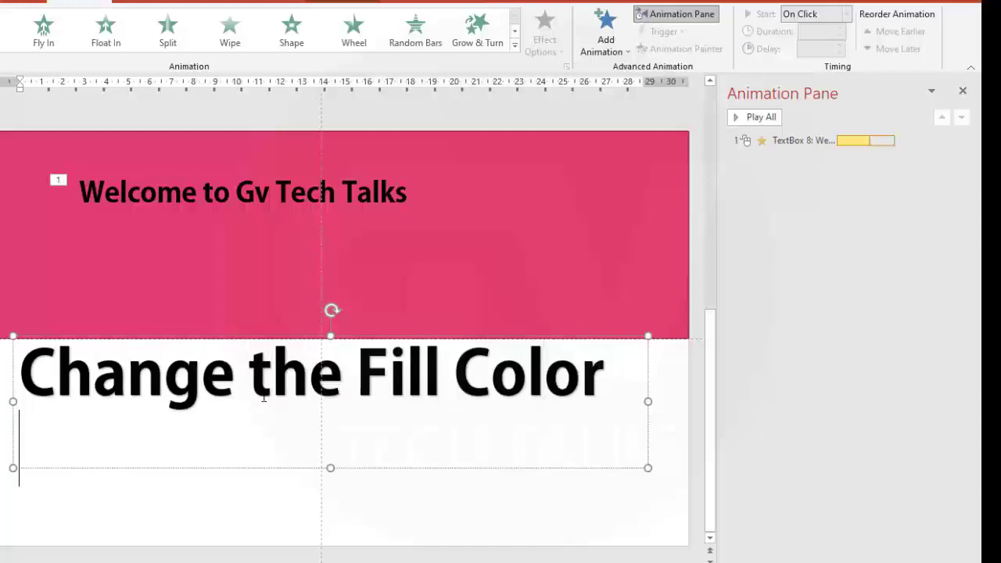
type("to No ")
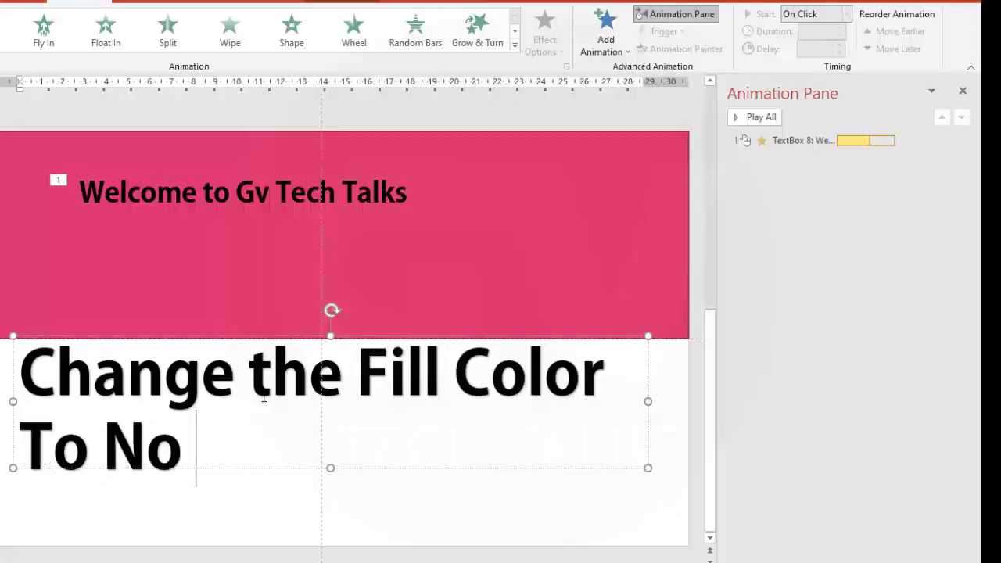
type("Fill ")
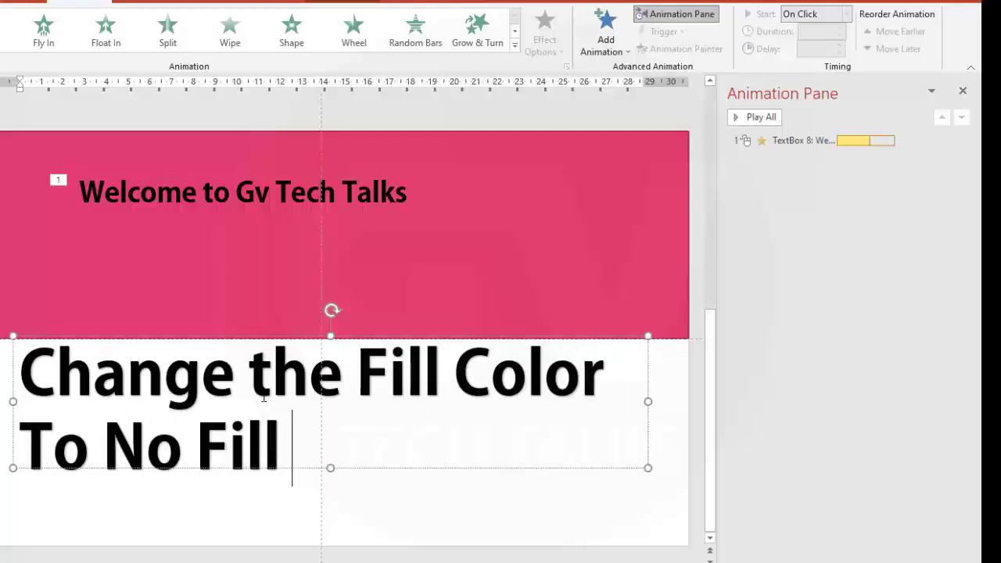
type("for Text")
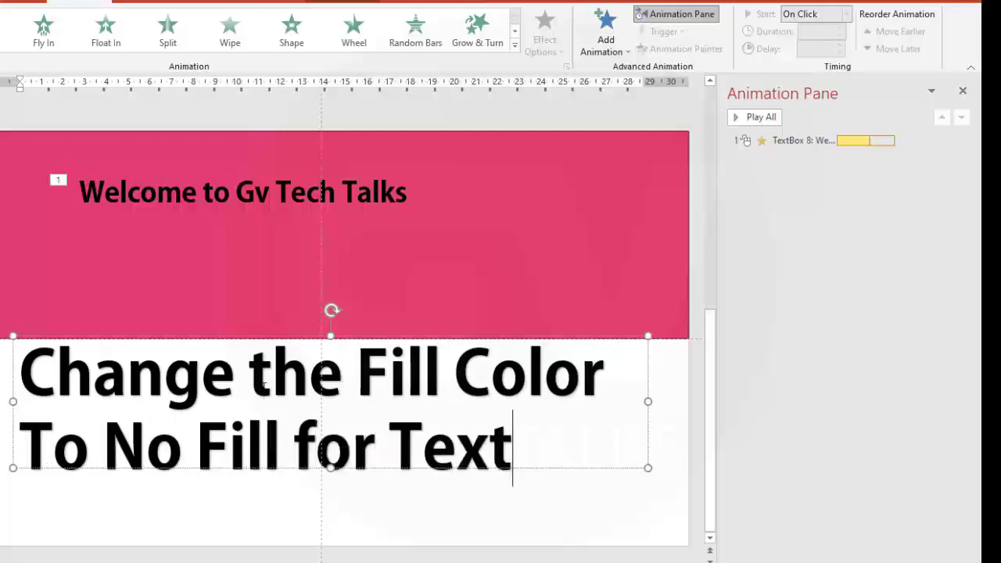
Colour the words 'No Fill' in the caption pink.
left_click_drag(104, 446, 293, 446)
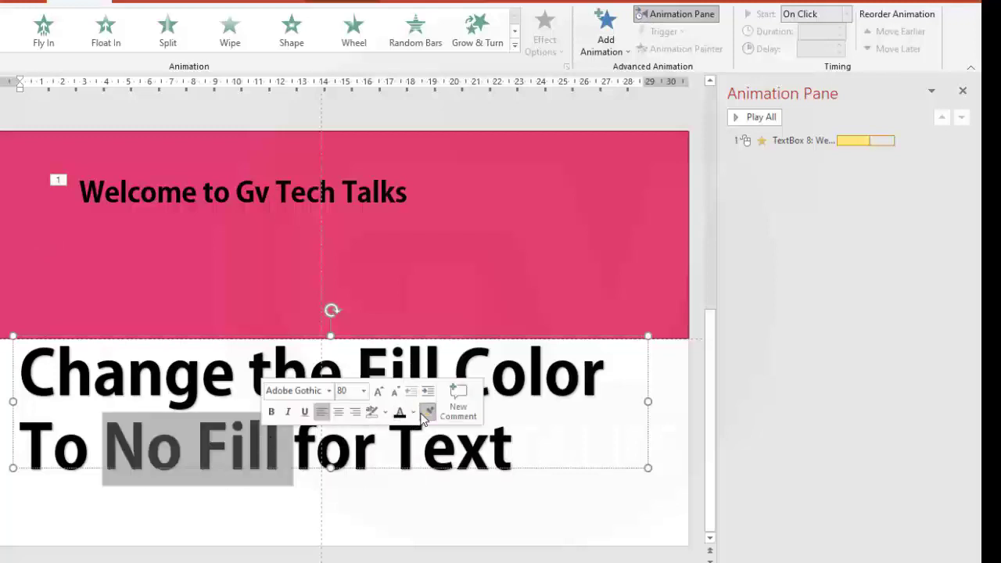
left_click(413, 412)
left_click(452, 486)
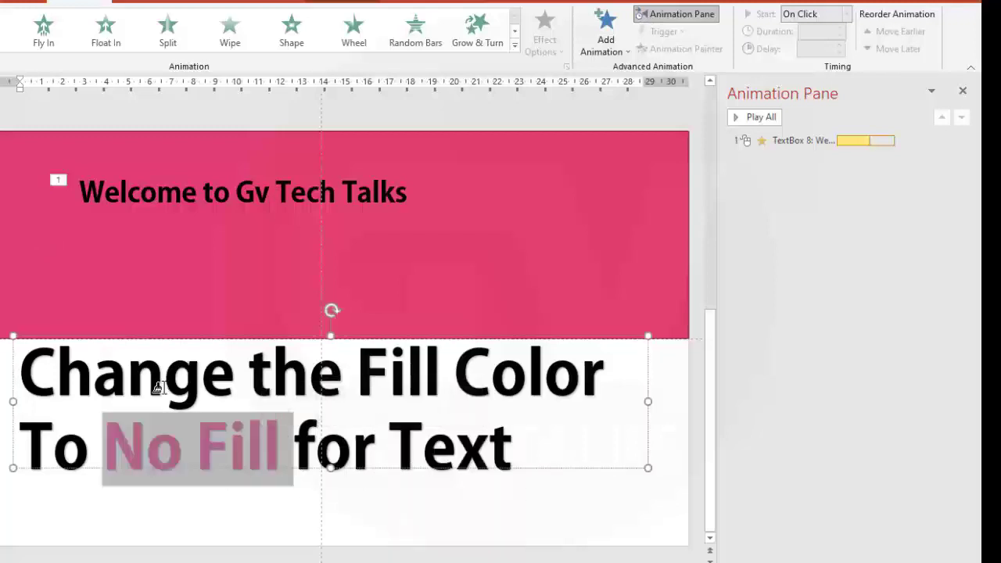
left_click(165, 445)
left_click_drag(197, 445, 278, 446)
left_click(145, 445)
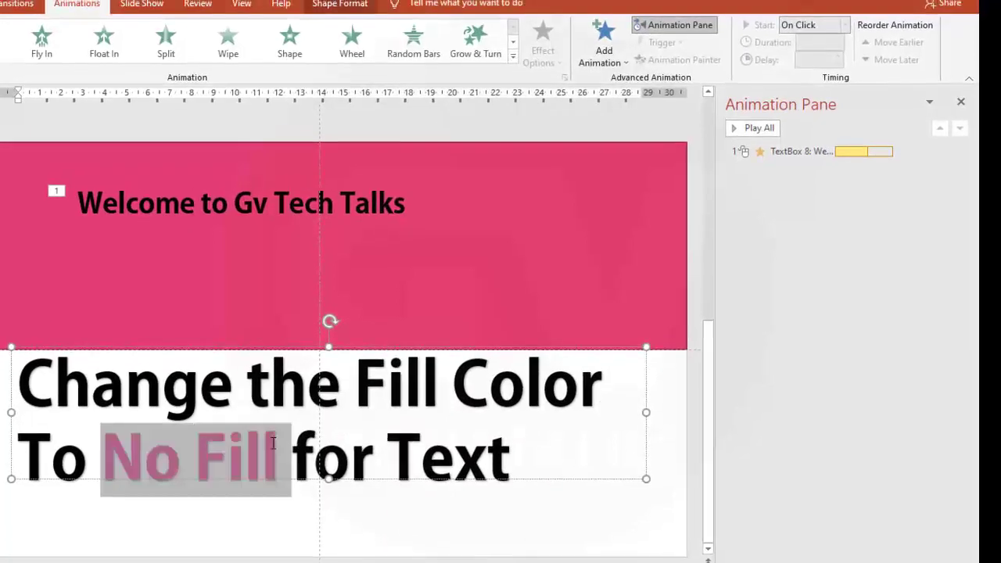
Give the 'Welcome to Gv Tech Talks' text No Fill, then select 'No' in the caption.
left_click(264, 205)
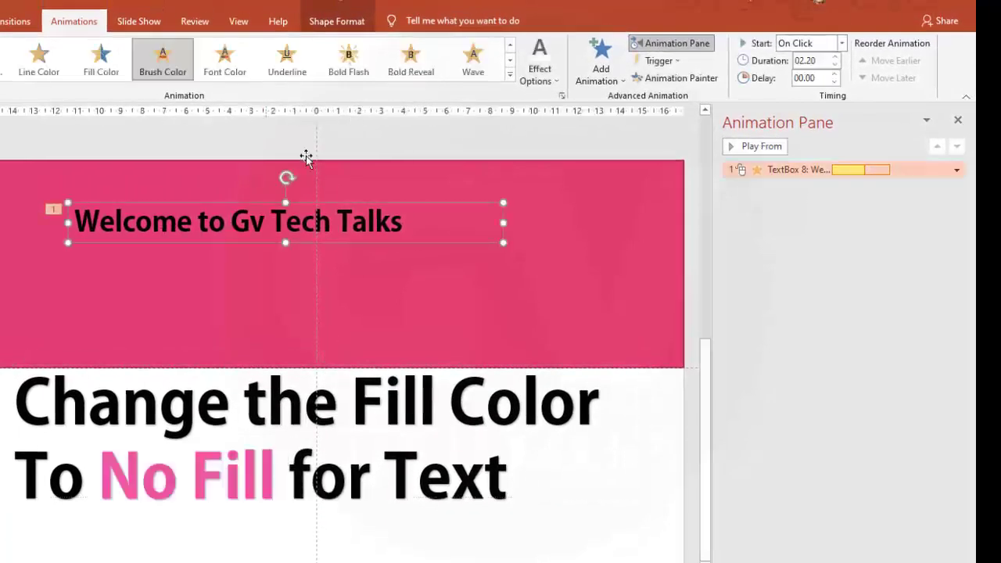
left_click(340, 22)
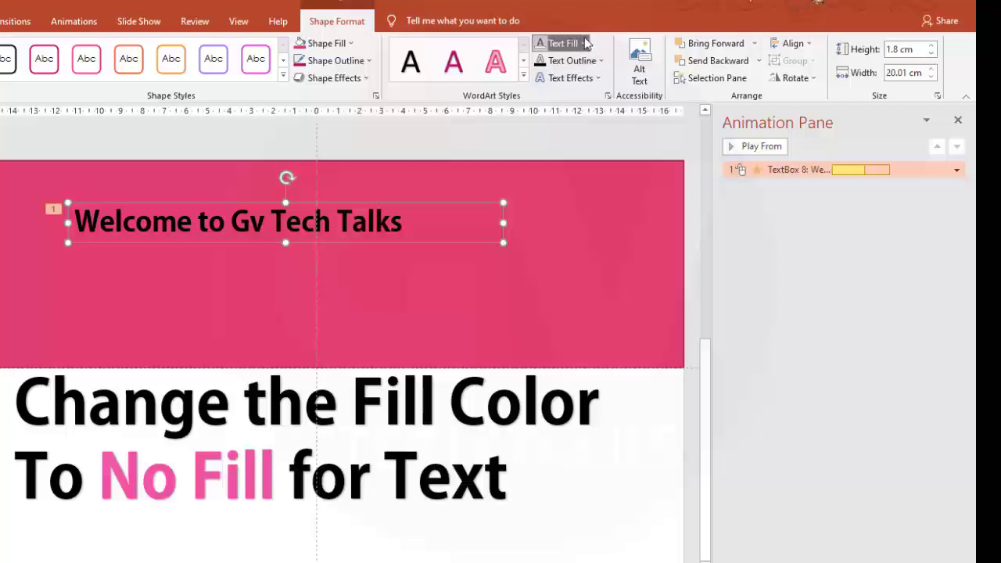
left_click(585, 43)
left_click(573, 173)
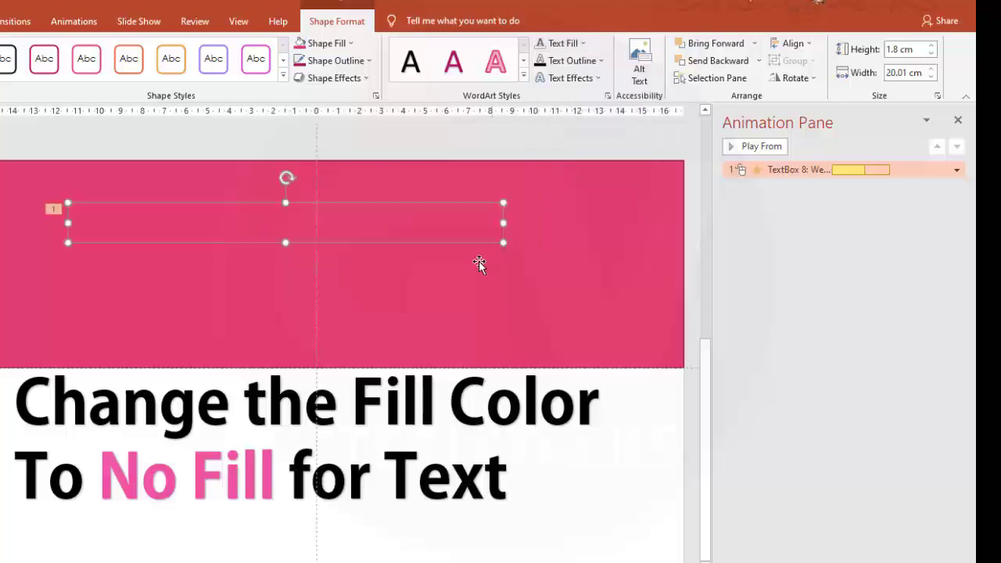
left_click(478, 264)
left_click(145, 488)
double_click(148, 485)
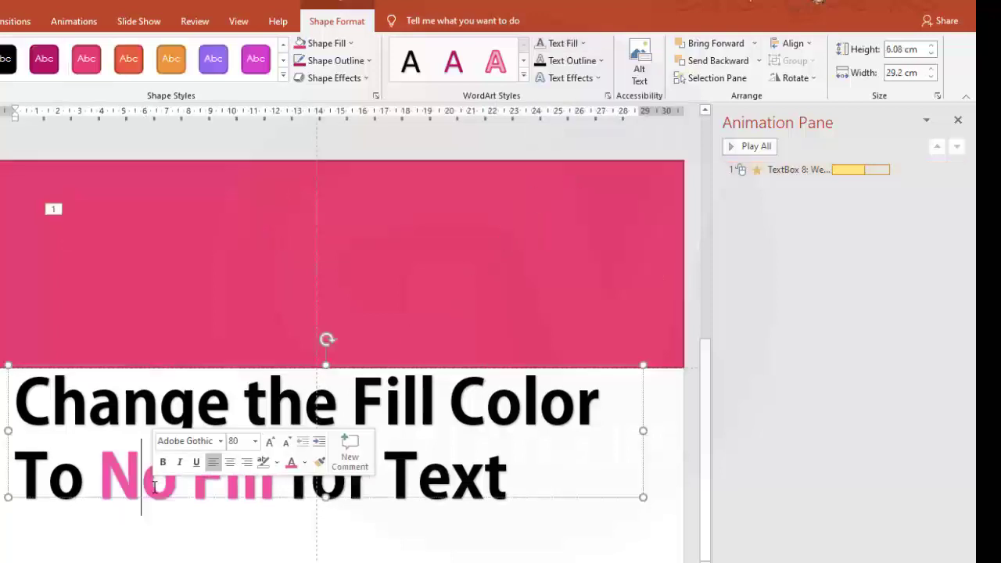
Replace the caption with 'Let us check the final animation' and play the slide show from slide 1.
triple_click(47, 395)
key("ctrl+a")
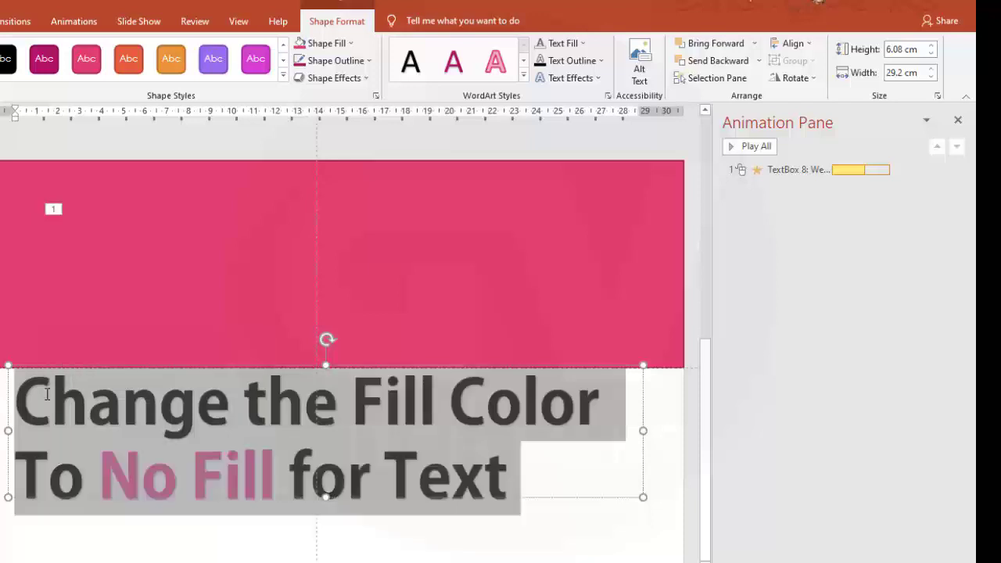
type("Let us che")
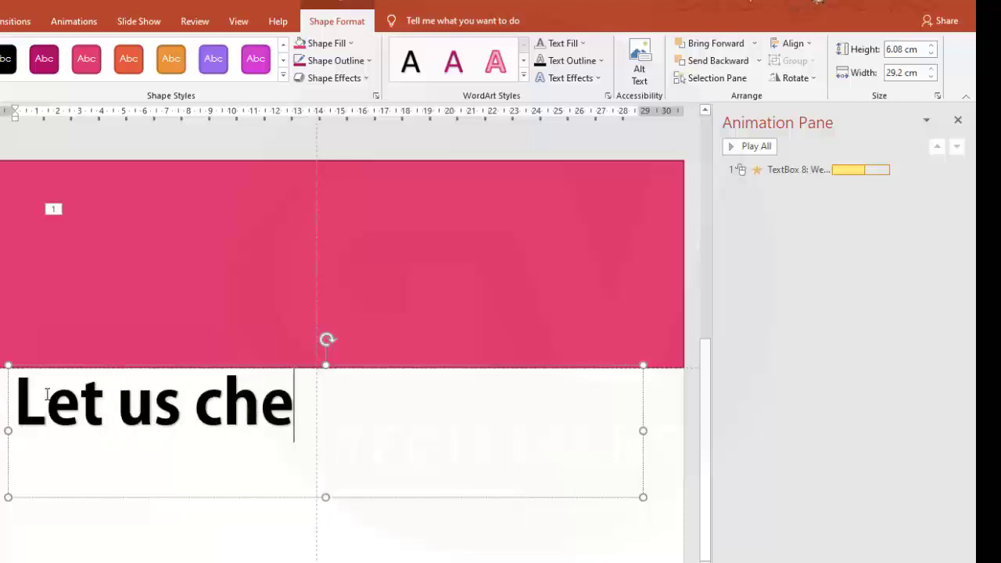
type("ck the final ")
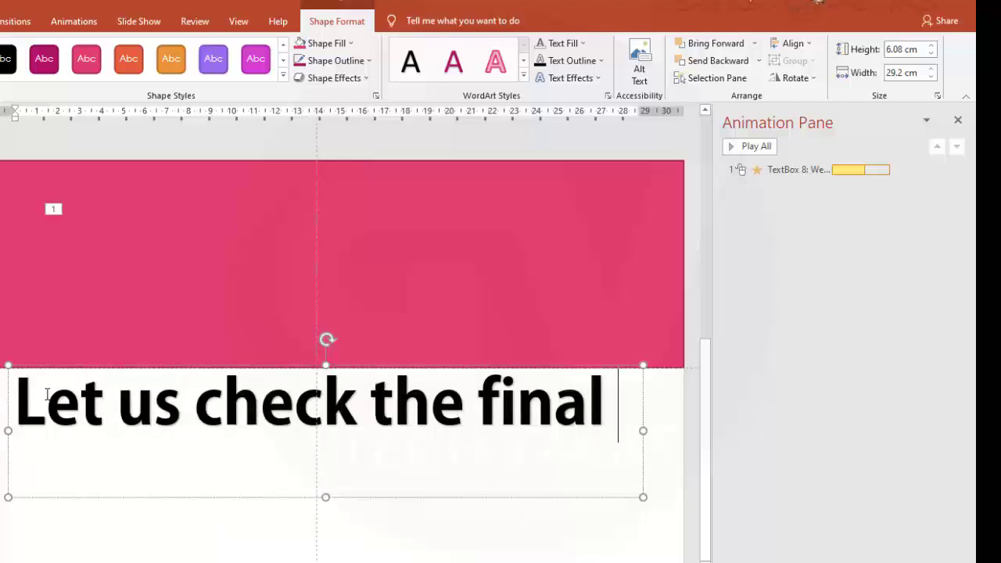
type("animation")
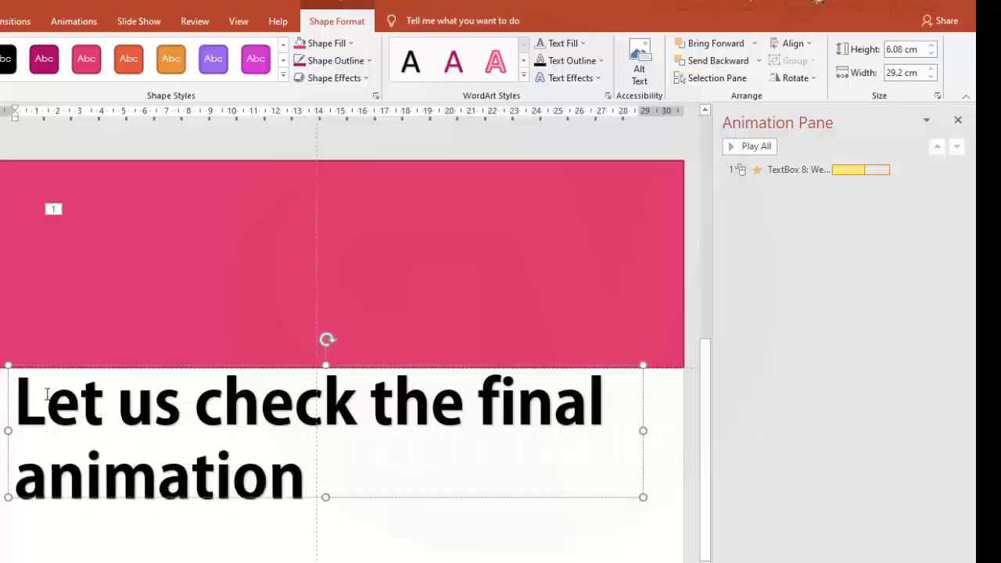
key("F5")
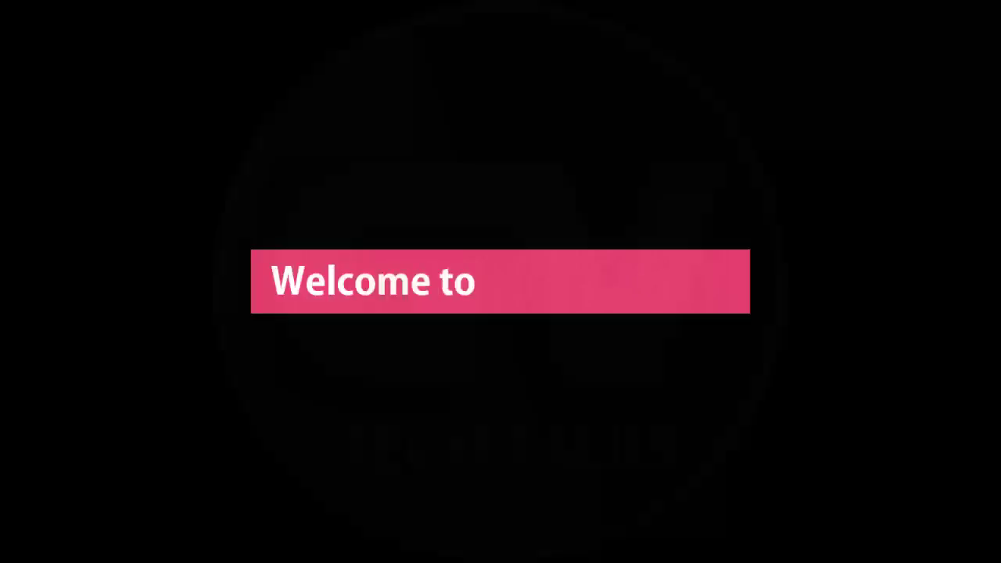